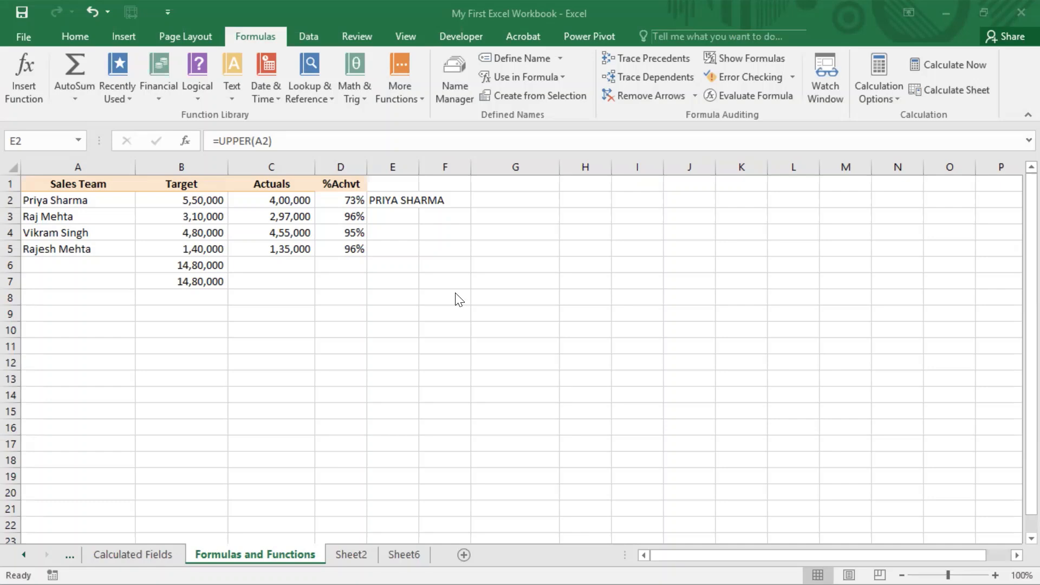
Examine the cell references used by the SUM formula in B6 and the UPPER formula in E2
key("F2")
double_click(220, 264)
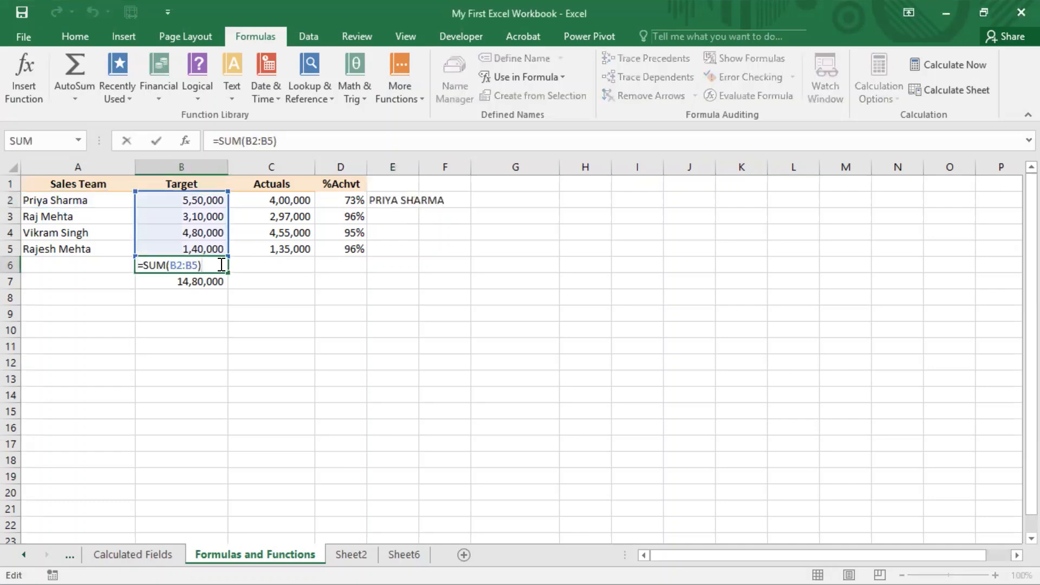
mouse_move(210, 194)
left_mouse_down()
mouse_move(211, 216)
mouse_move(211, 196)
left_mouse_up()
left_click(400, 200)
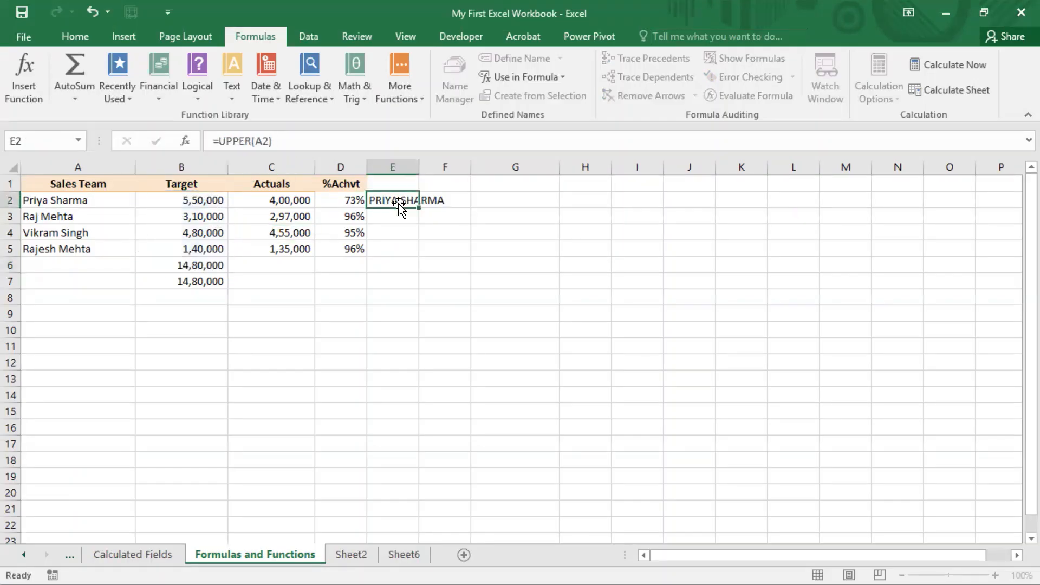
double_click(401, 199)
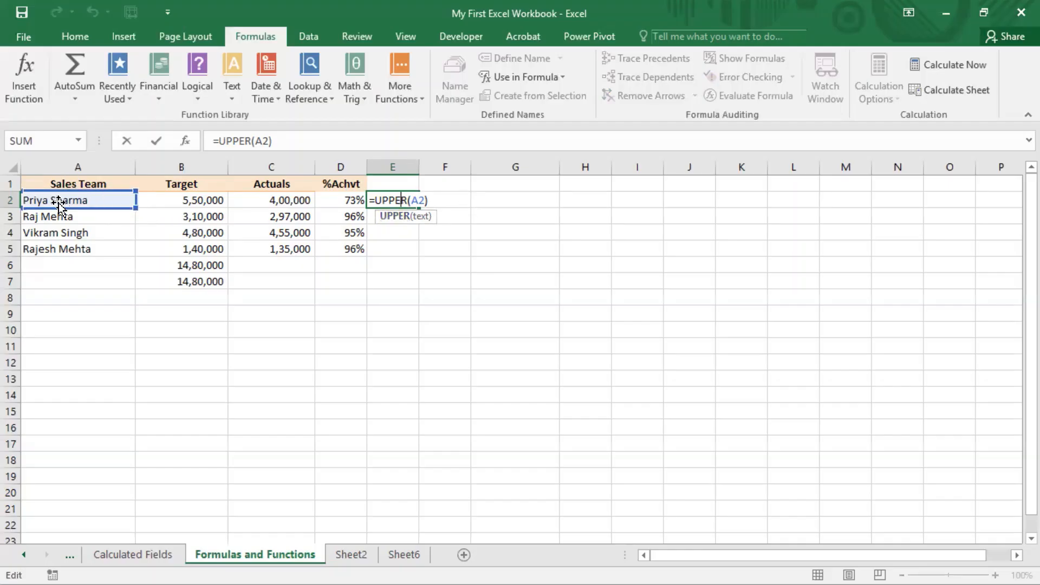
left_click(519, 1)
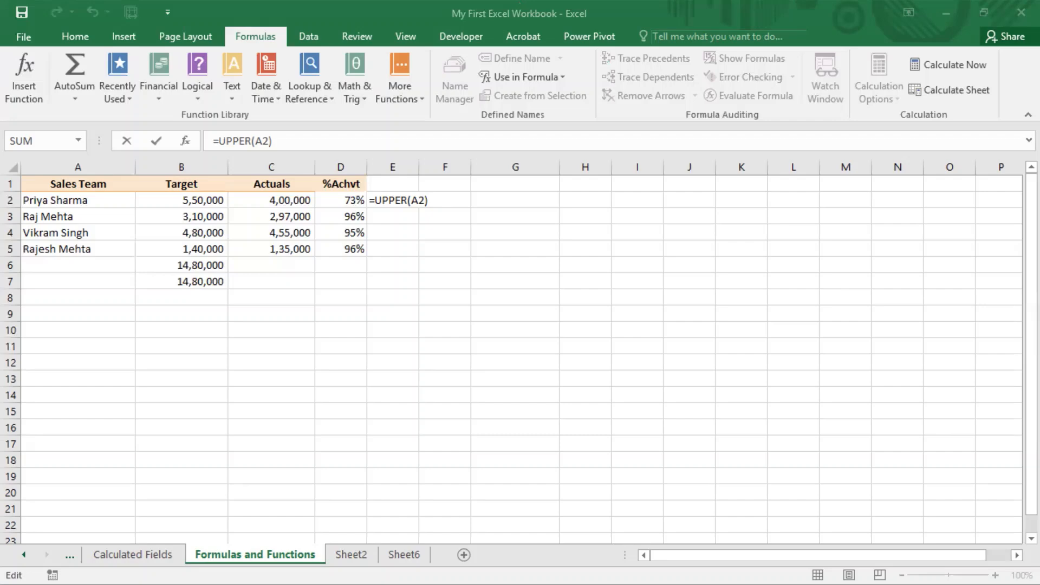
left_click(506, 283)
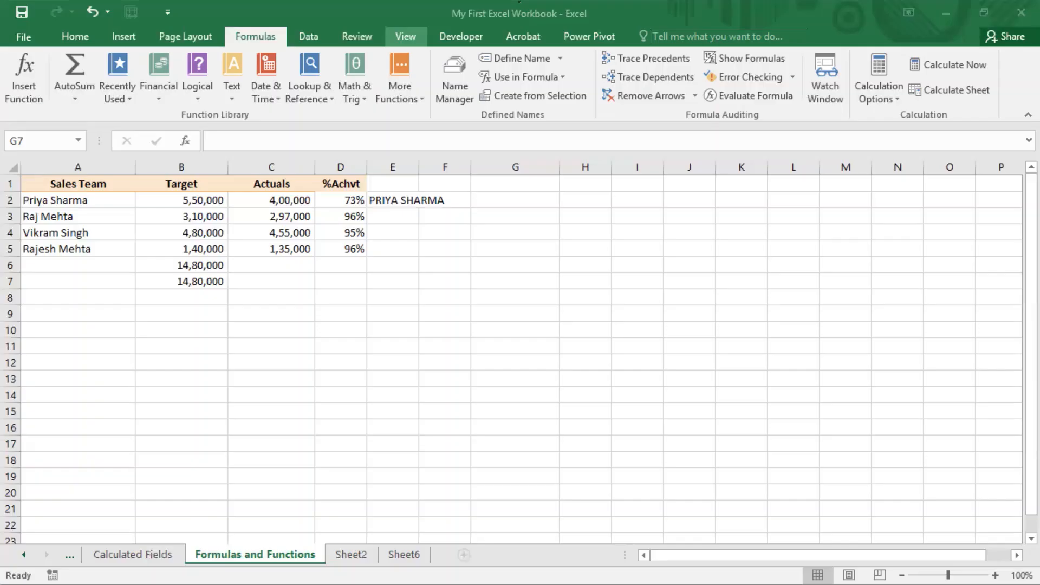
Clear the UPPER formula from E2 and the %Achvt formulas from D2:D5
left_click(377, 202)
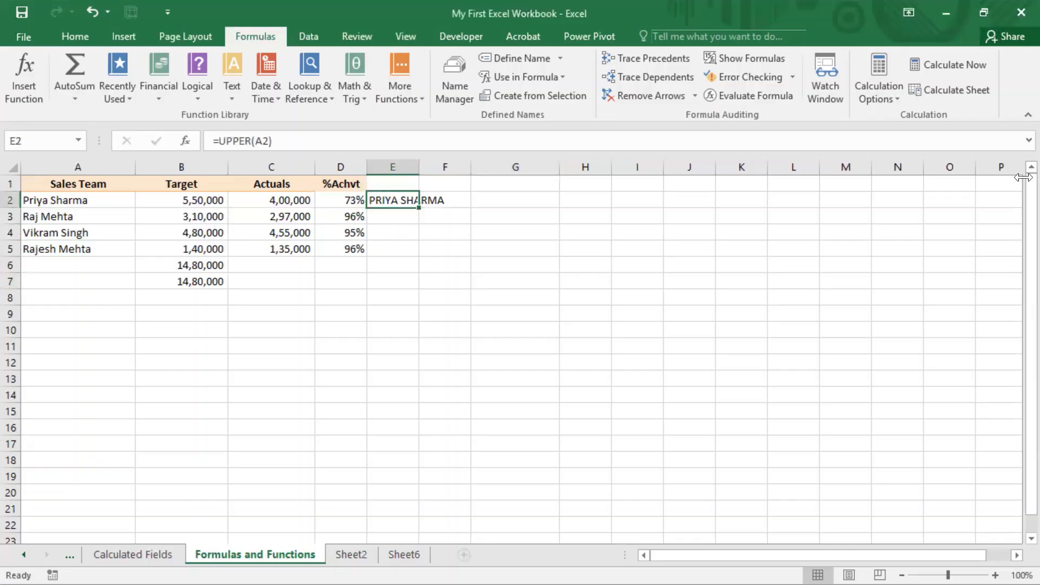
key("Delete")
key("Left")
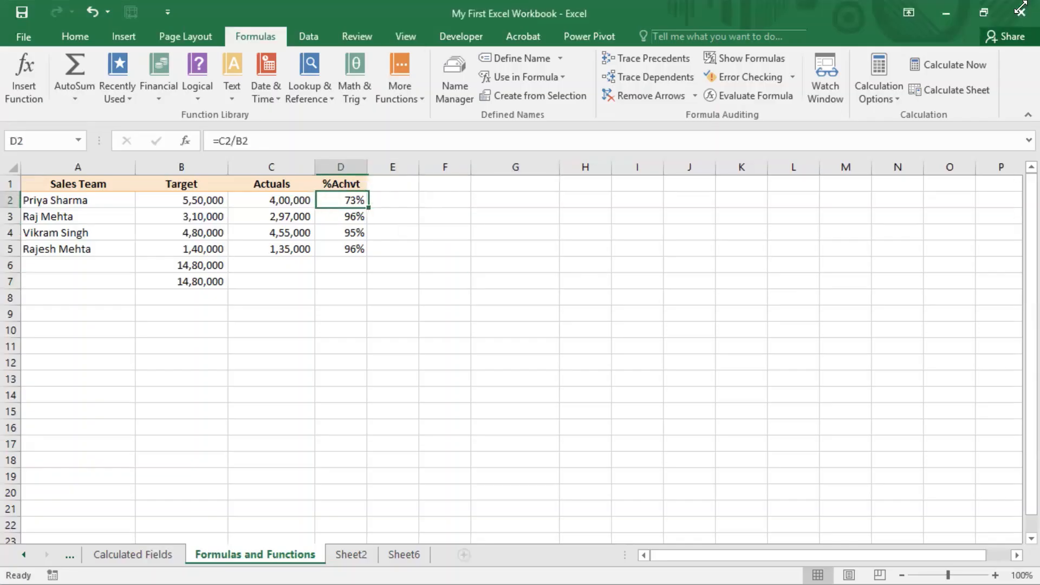
key("shift+Down")
key("shift+Down")
key("shift+Down")
key("Delete")
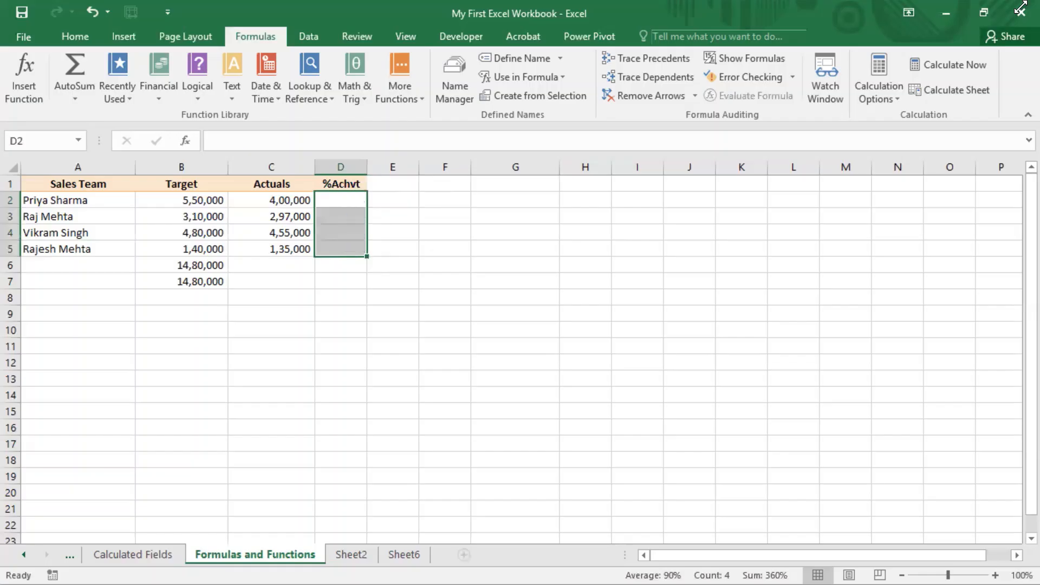
Enter the formula =C2/B2 in D2 to calculate the first salesperson's %Achvt
key("Up")
key("Down")
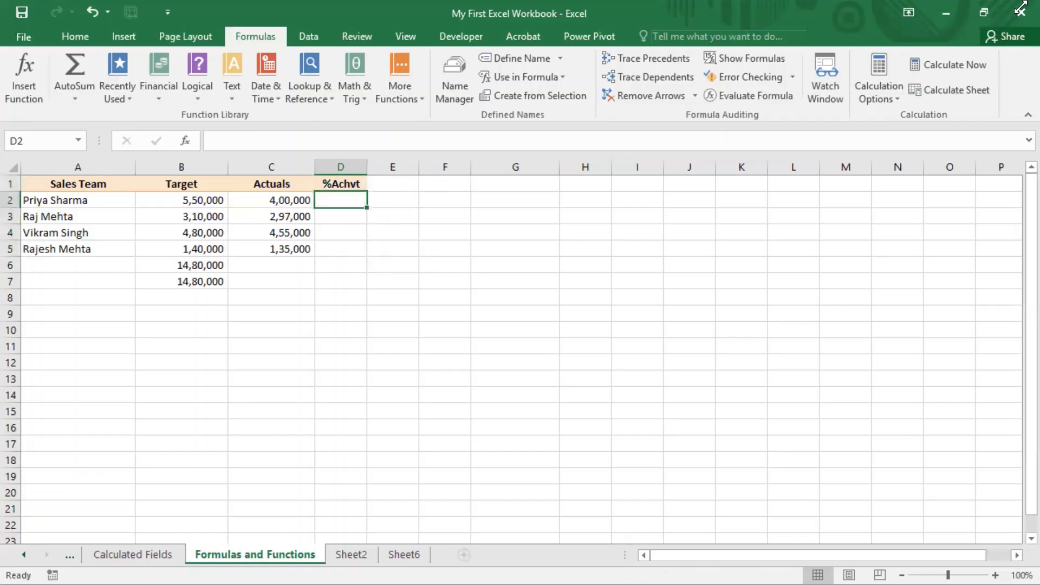
type("=")
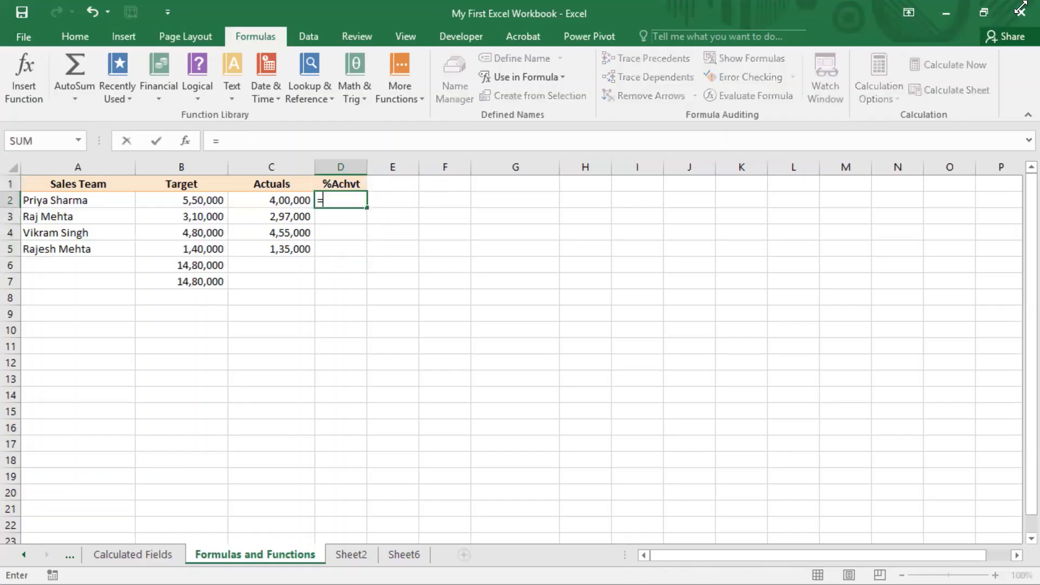
key("Left")
type("/")
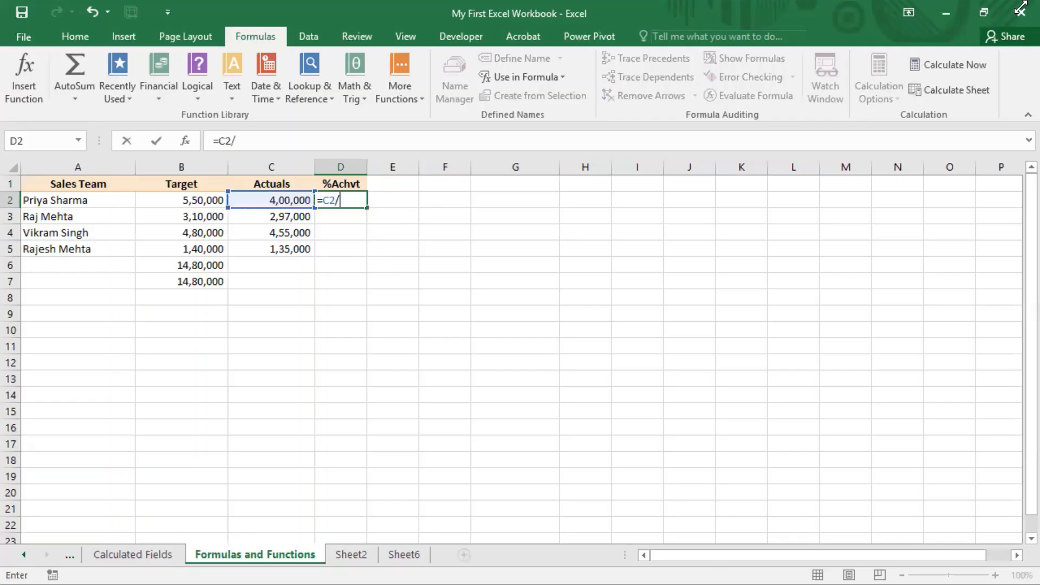
key("Left")
key("Left")
key("Return")
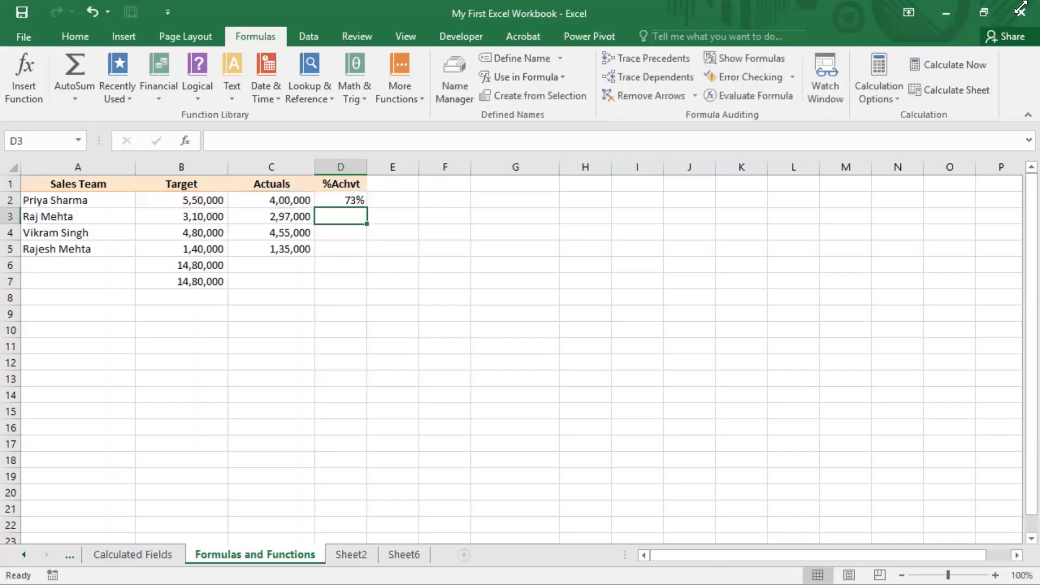
Check the references in D2's formula and fill it down through D5
key("Up")
key("F2")
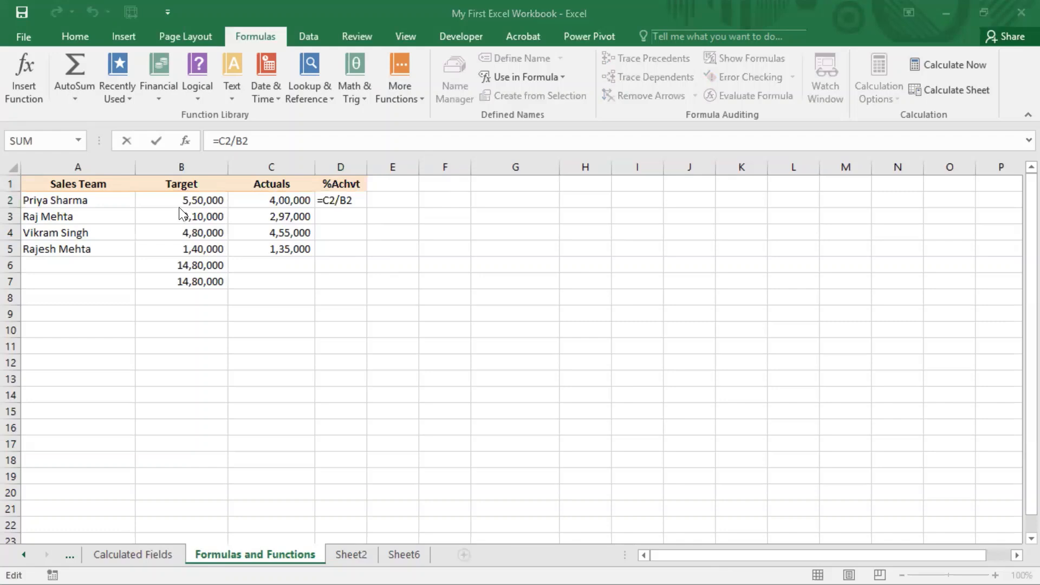
left_click(356, 198)
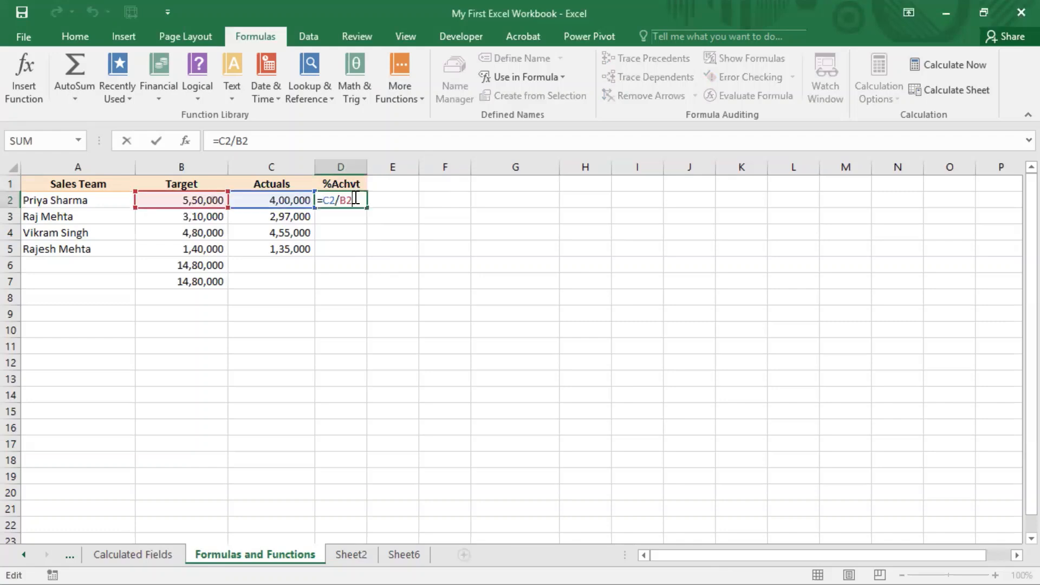
left_click(372, 244)
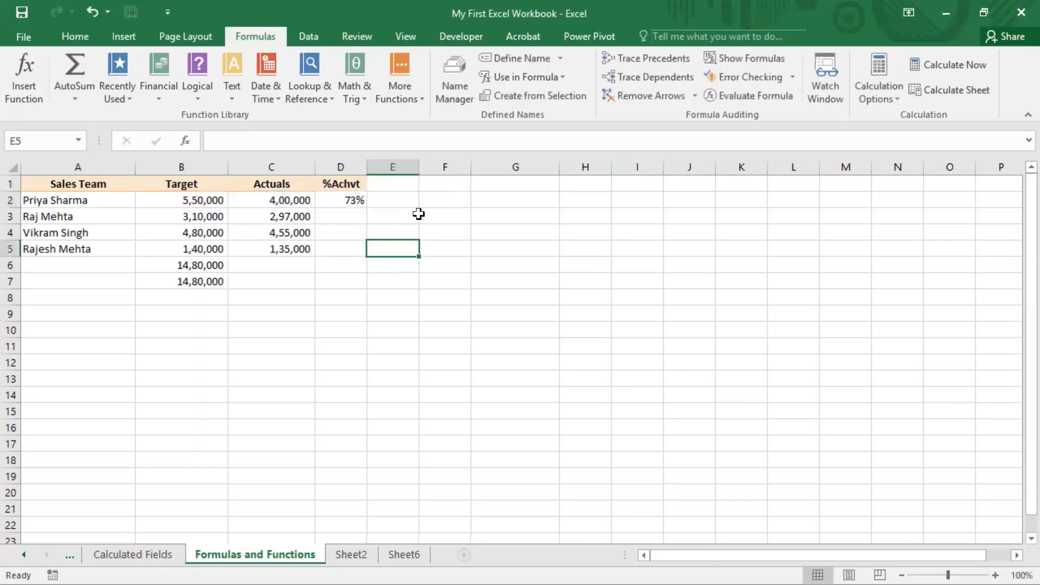
left_click(353, 196)
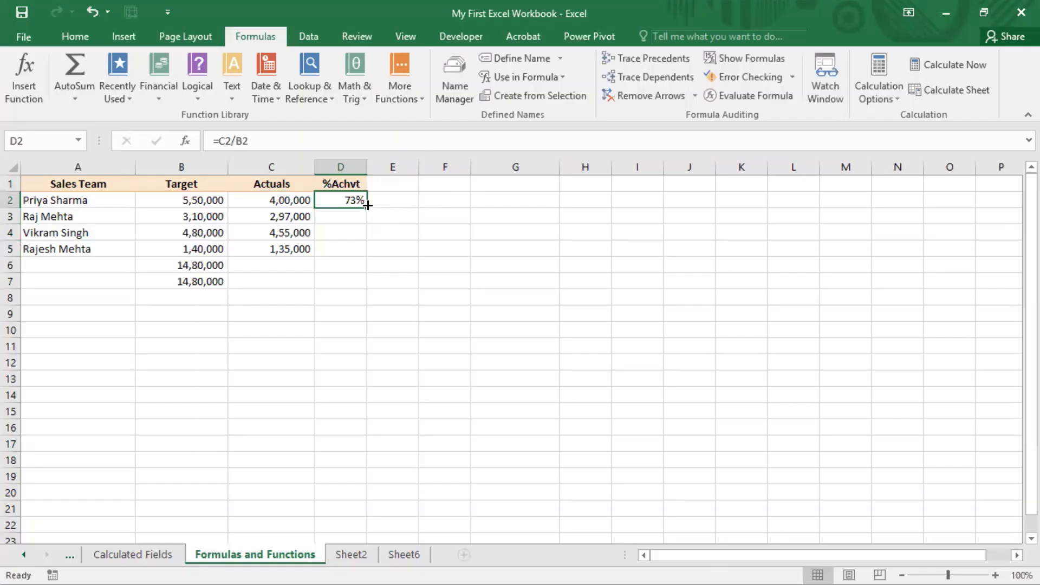
left_click_drag(367, 205, 365, 253)
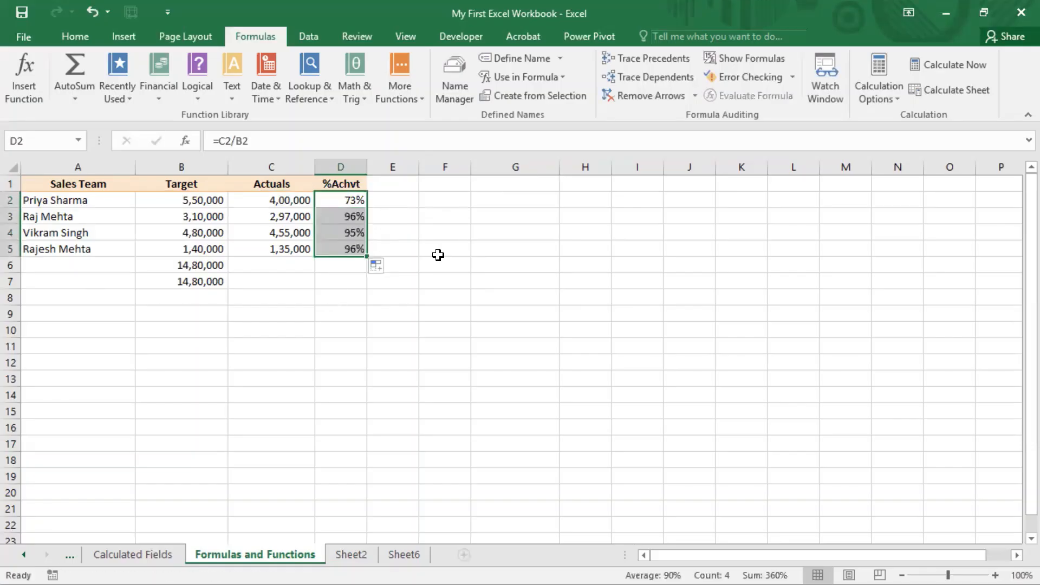
left_click(440, 233)
Examine the cell references in the copied %Achvt formulas in D3 and D4
double_click(349, 216)
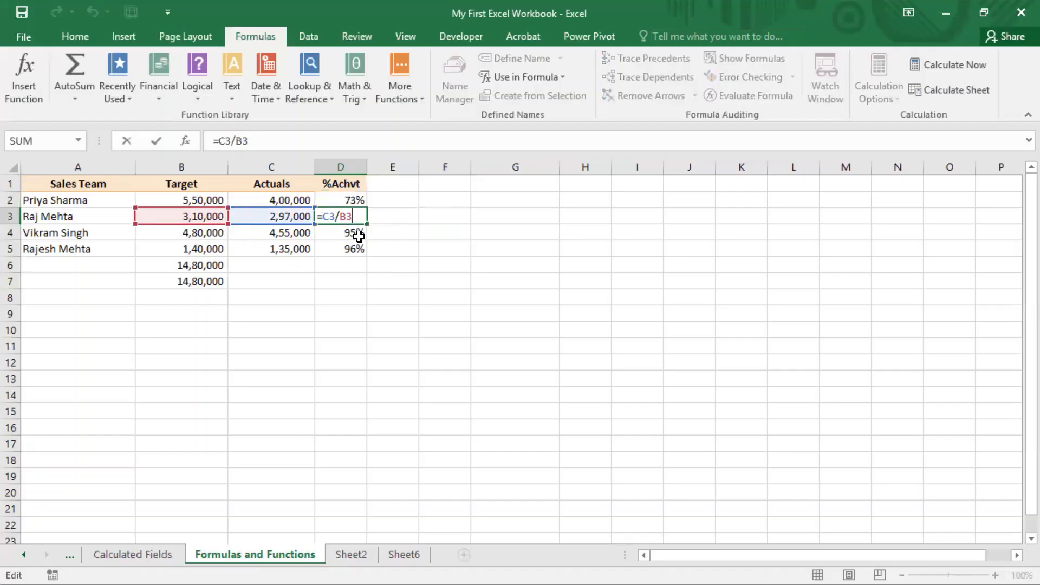
key("Return")
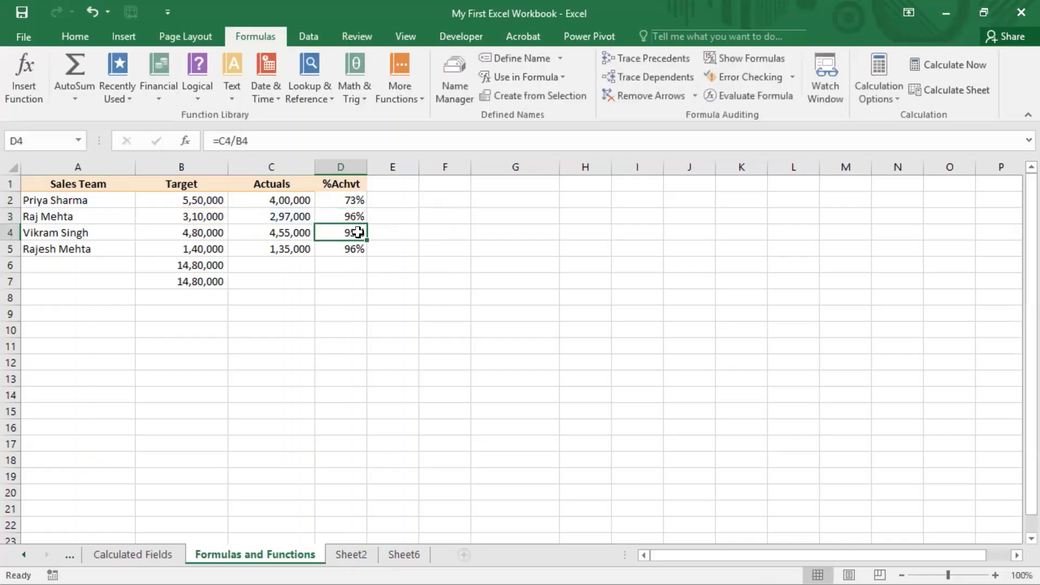
double_click(356, 233)
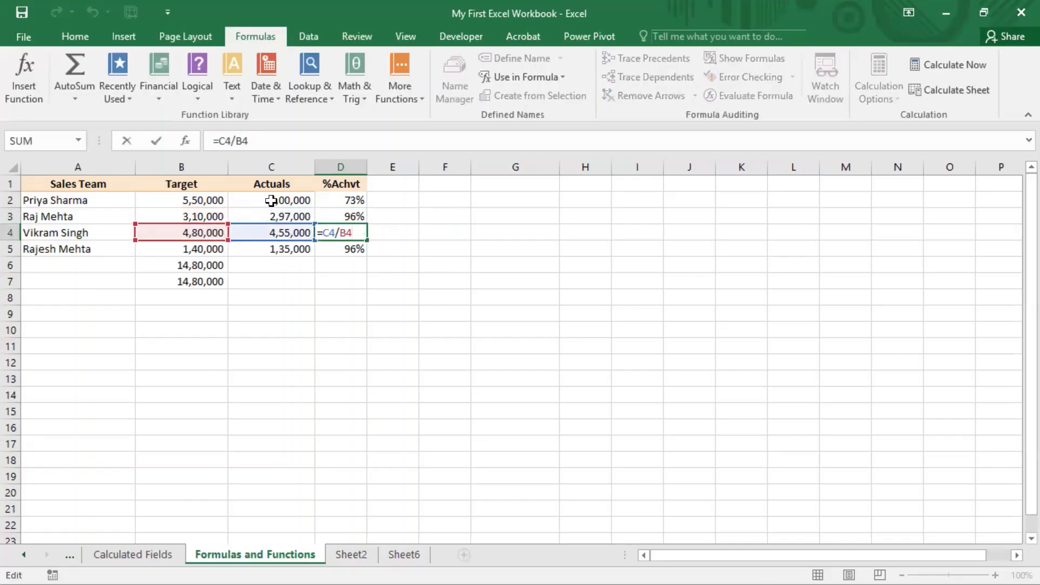
left_click(519, 1)
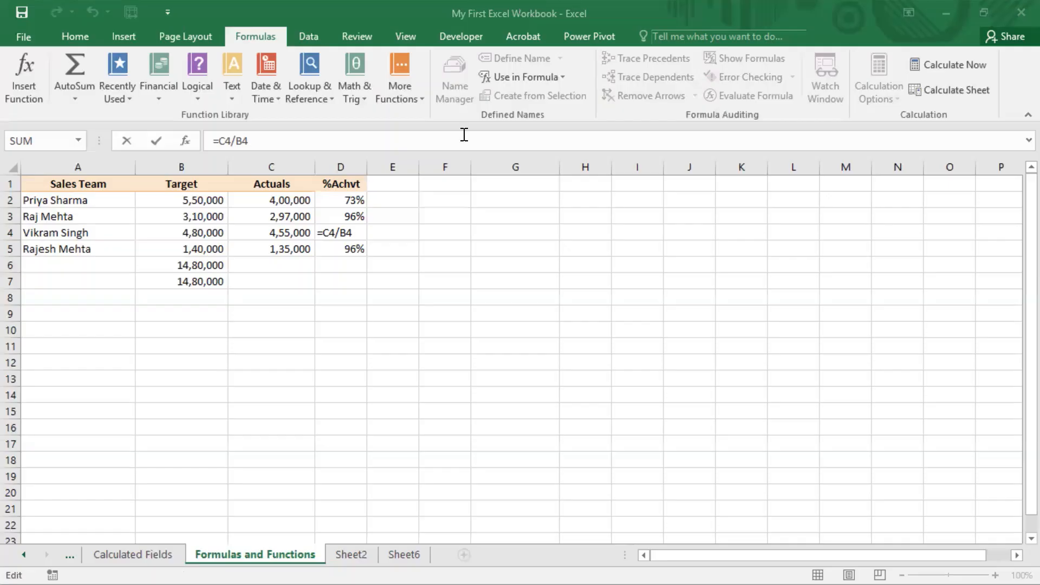
key("ctrl+Return")
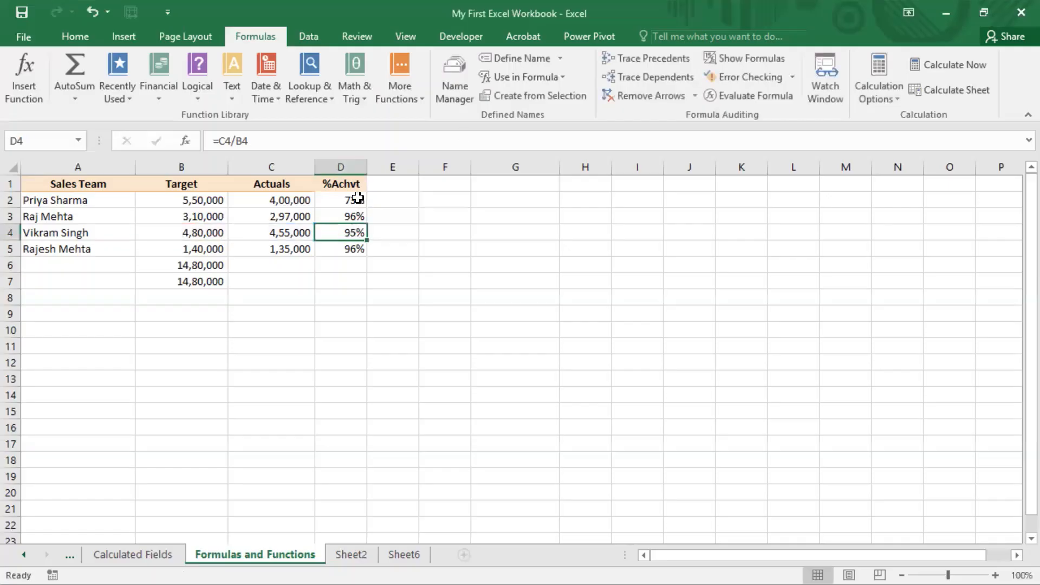
Compare the row references in the %Achvt formulas of D2, D3 and D4, one cell after another
double_click(359, 200)
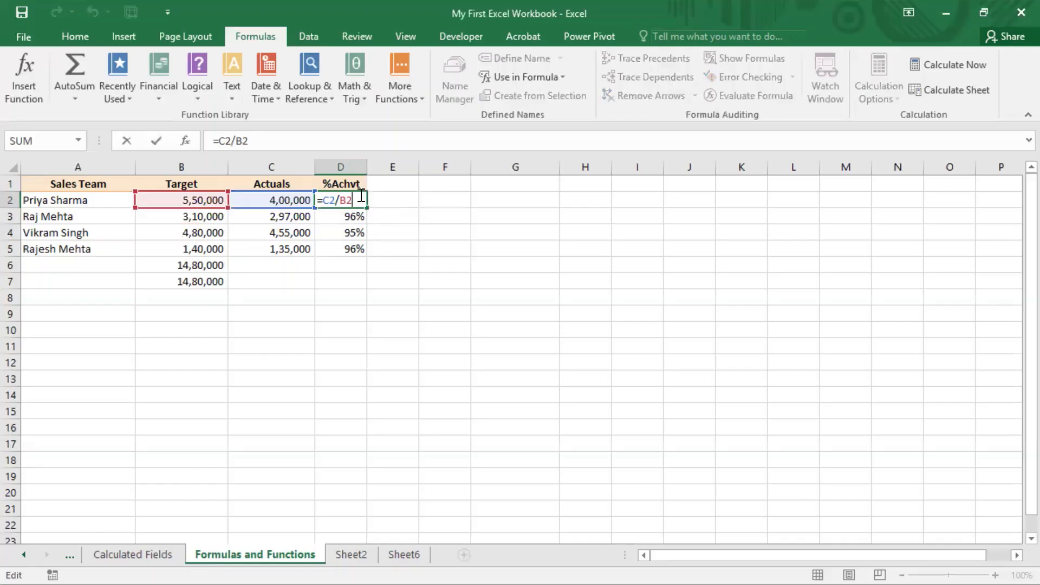
key("ctrl+Return")
left_click(359, 214)
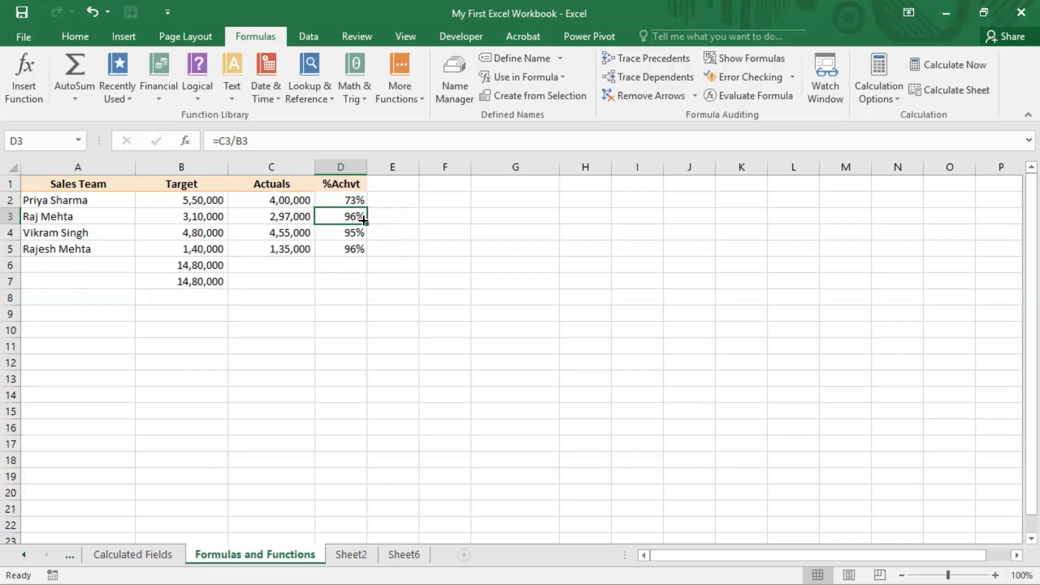
key("F2")
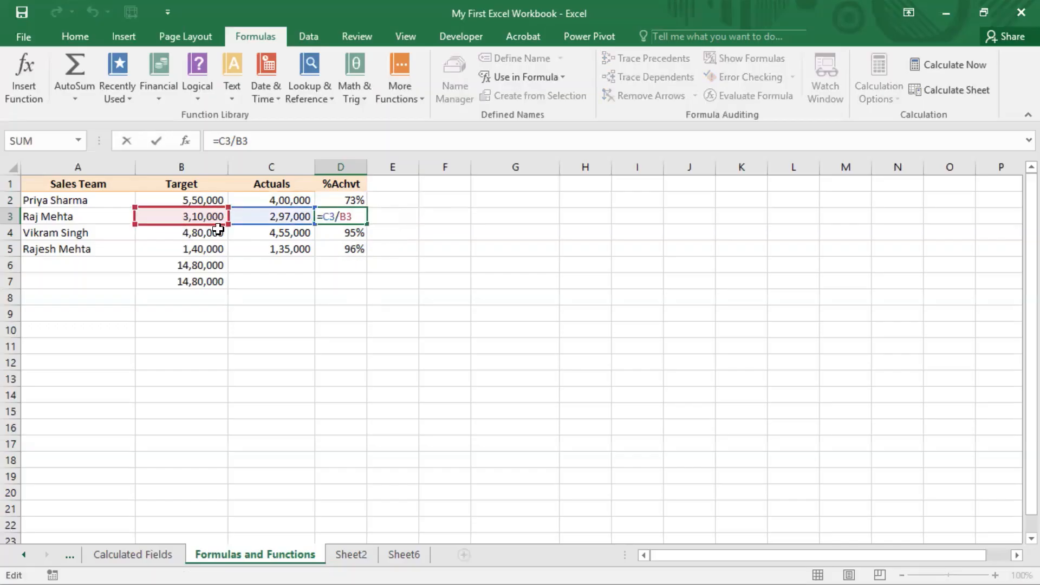
key("ctrl+Return")
left_click(355, 237)
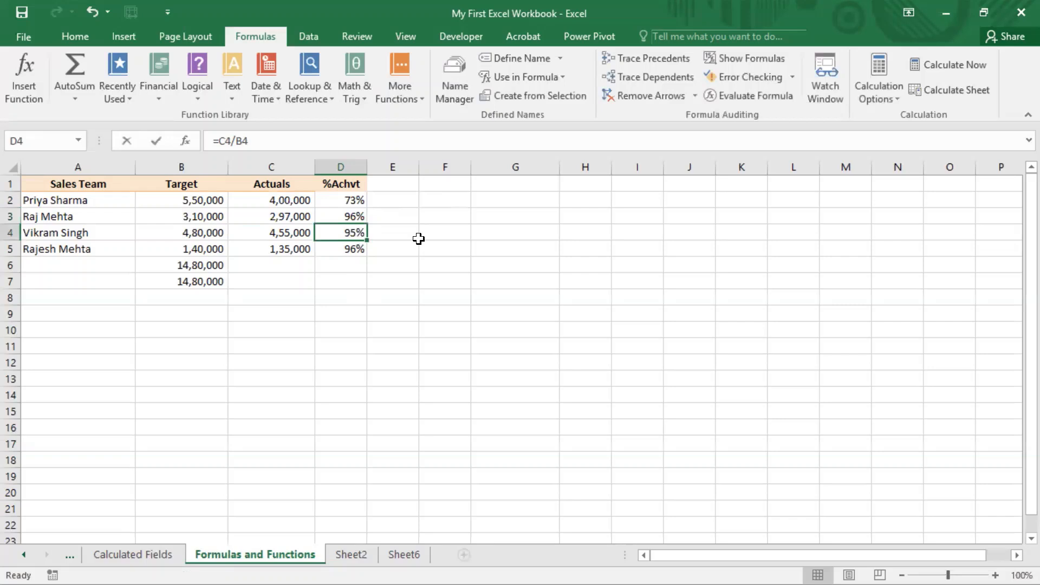
key("F2")
key("Return")
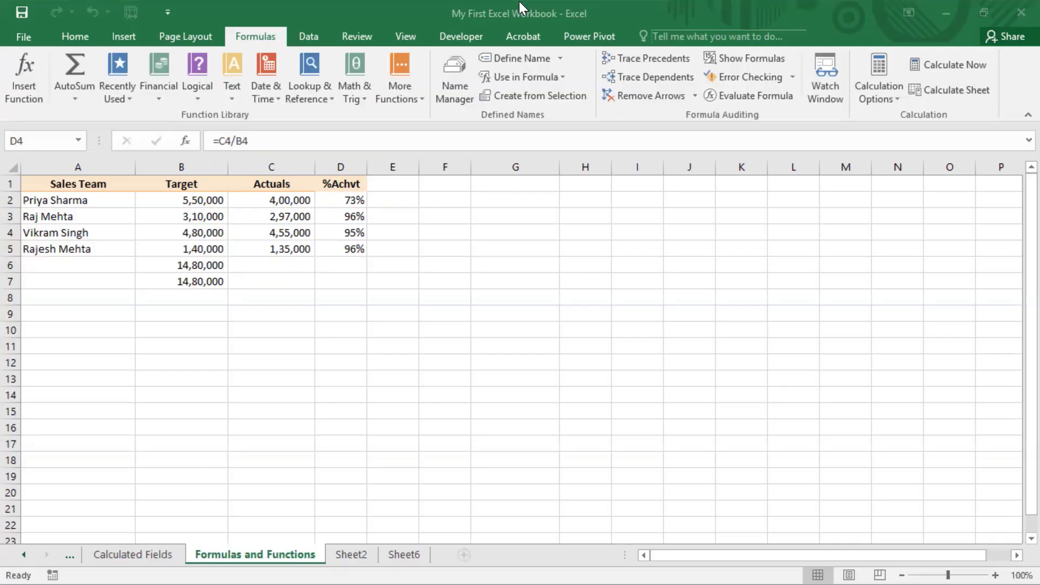
Fill the SUM formula from B6 across to C6 to total the Actuals column
left_click(236, 270)
left_click(205, 271)
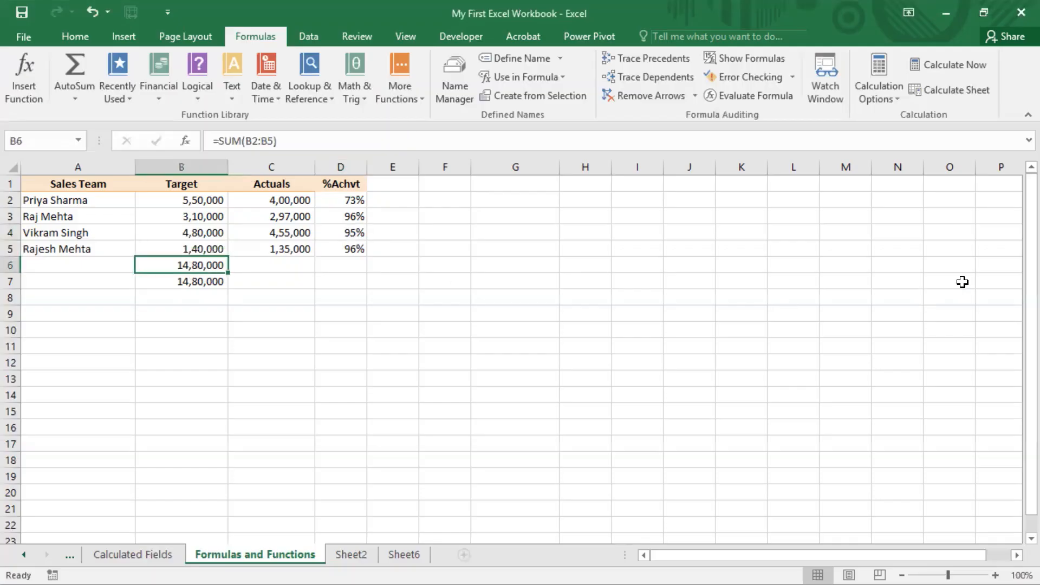
key("F2")
key("Escape")
key("ctrl+c")
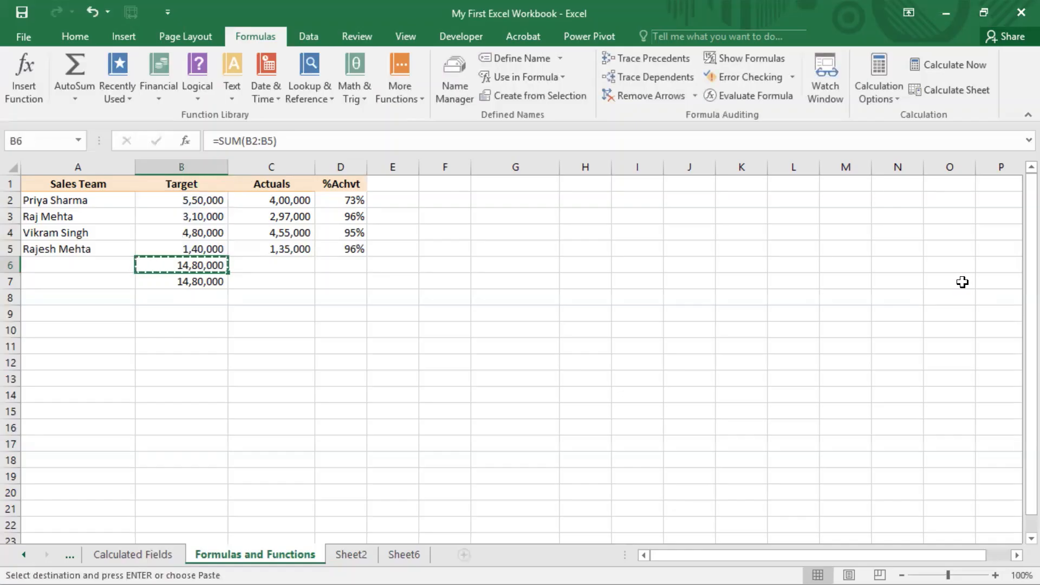
key("Right")
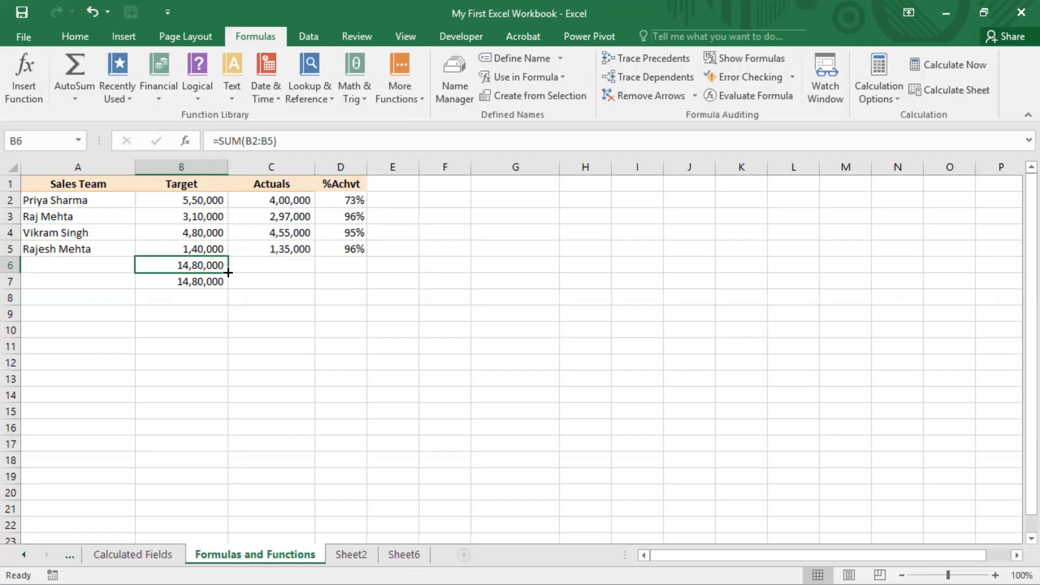
left_click_drag(228, 271, 293, 272)
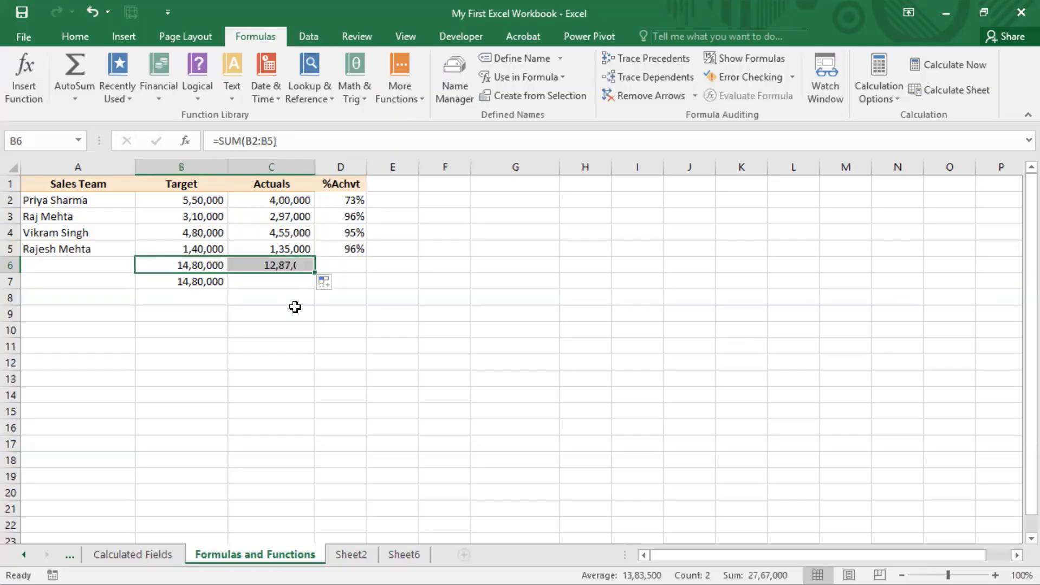
Compare the ranges used by the SUM formulas in C6 and B6
double_click(298, 265)
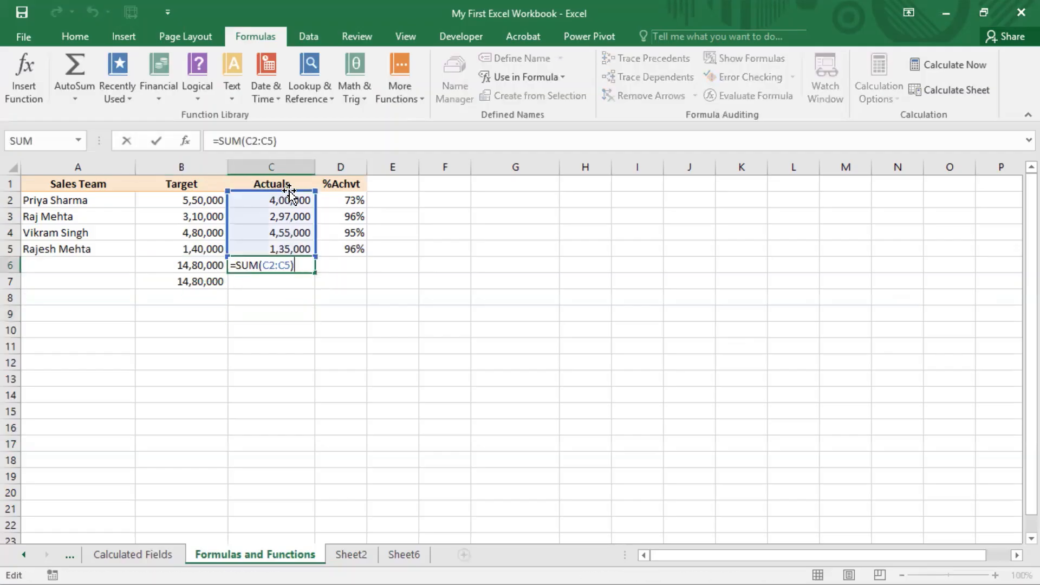
left_click(209, 266)
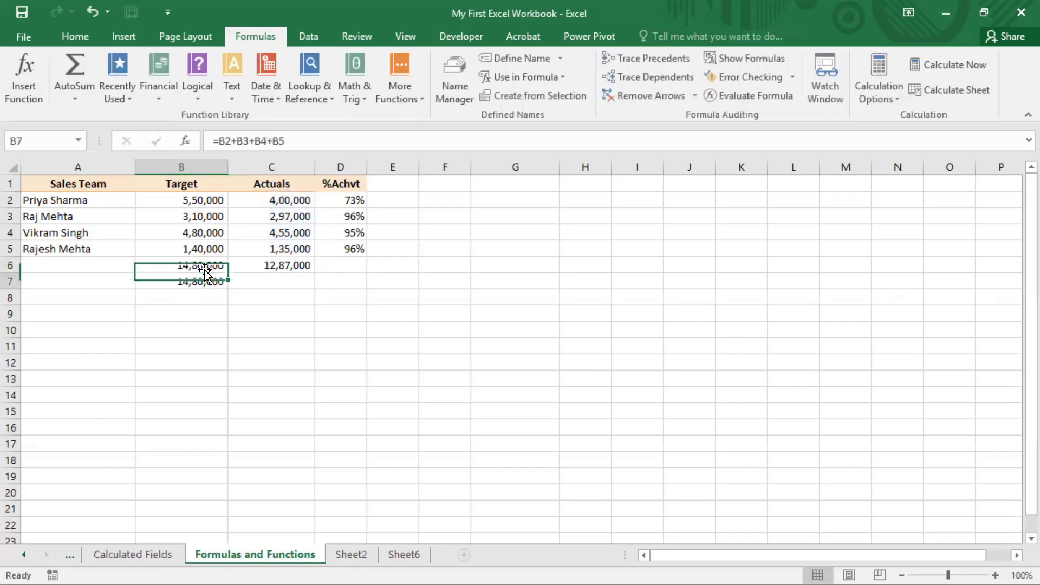
double_click(205, 264)
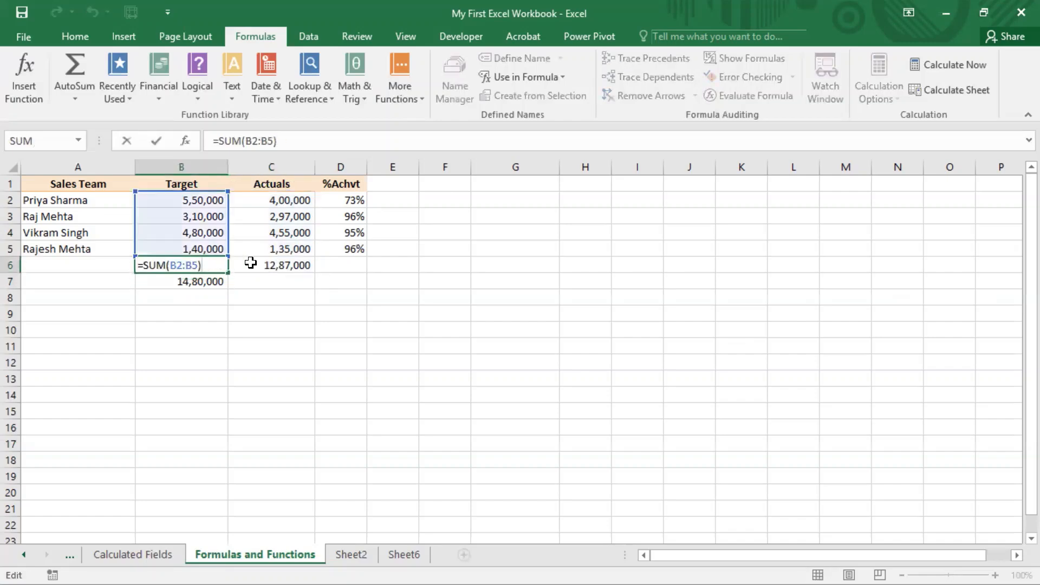
key("Escape")
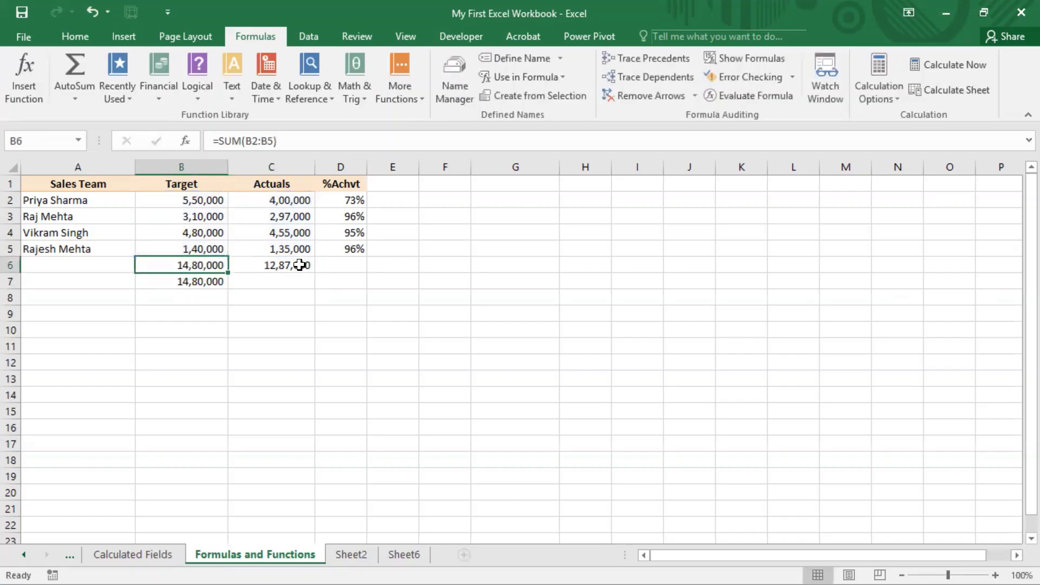
Review the SUM formula in C6, the %Achvt formulas in D2:D5 and the column totals in B6:C6
left_click(302, 265)
left_click(519, 2)
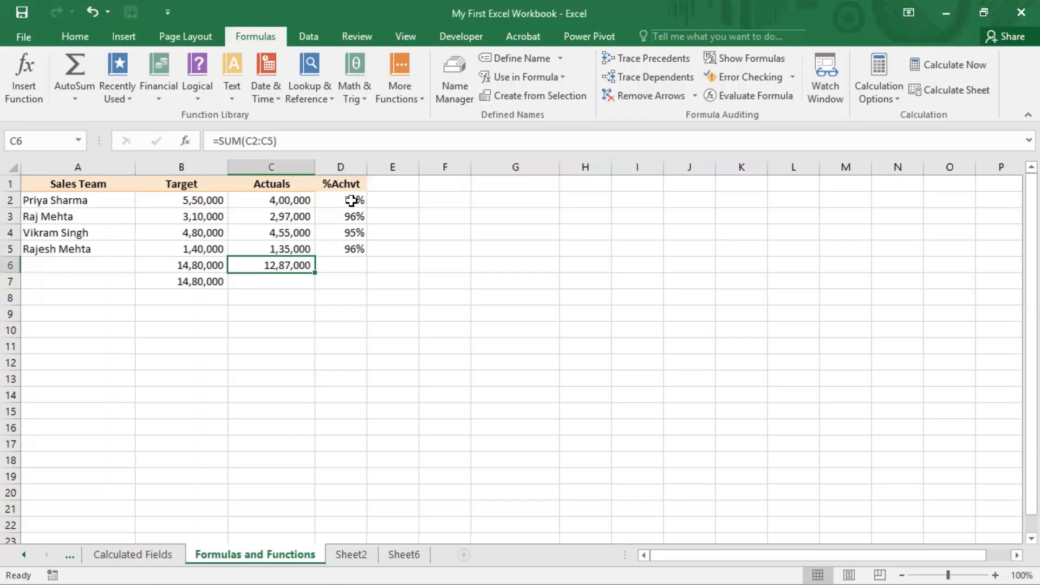
left_click_drag(353, 201, 351, 250)
left_click_drag(216, 265, 287, 265)
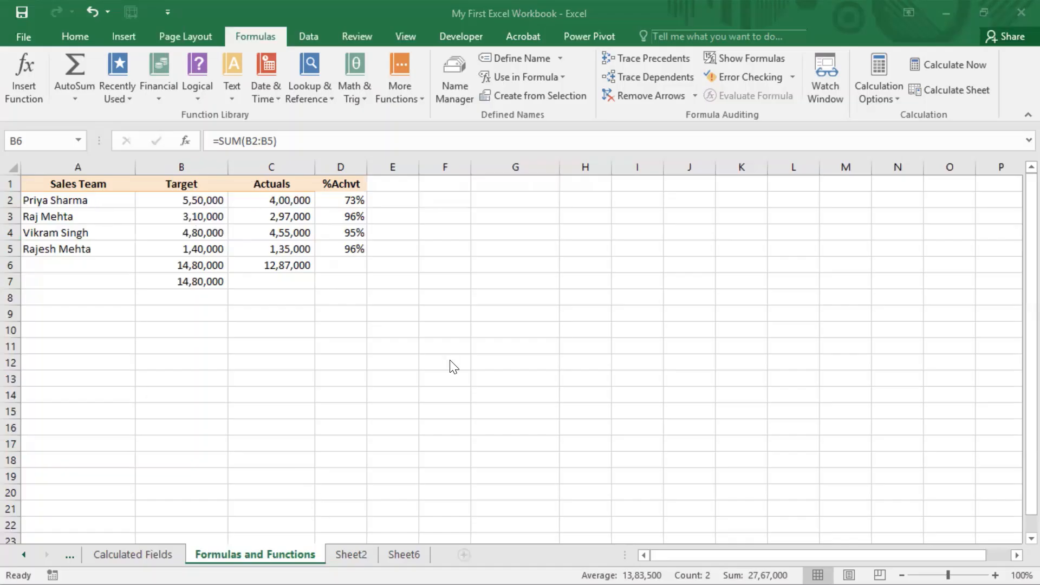
Check which cells the %Achvt formulas in D3, D5 and D4 refer to
left_click(354, 217)
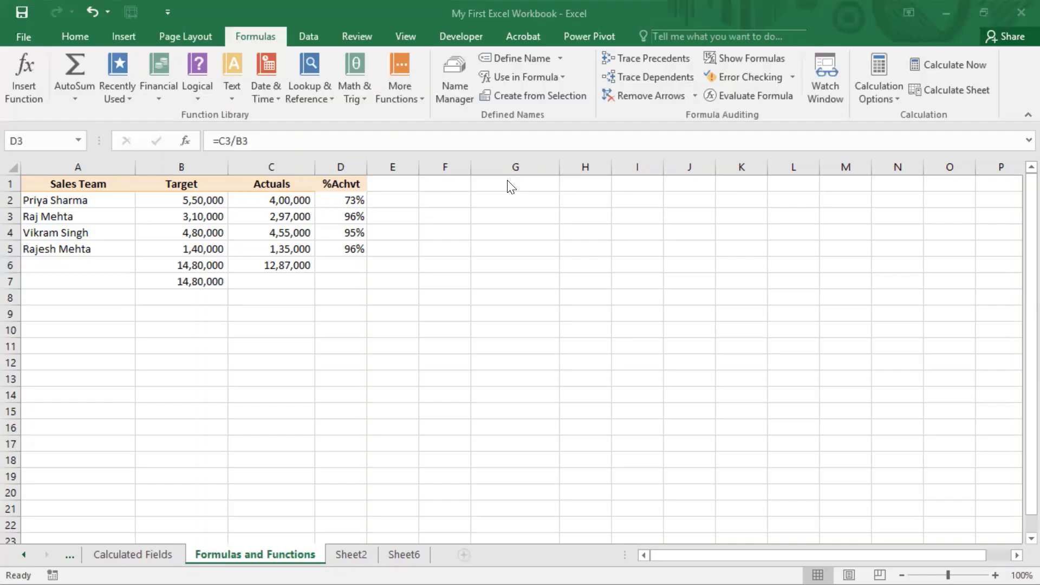
left_click(345, 247)
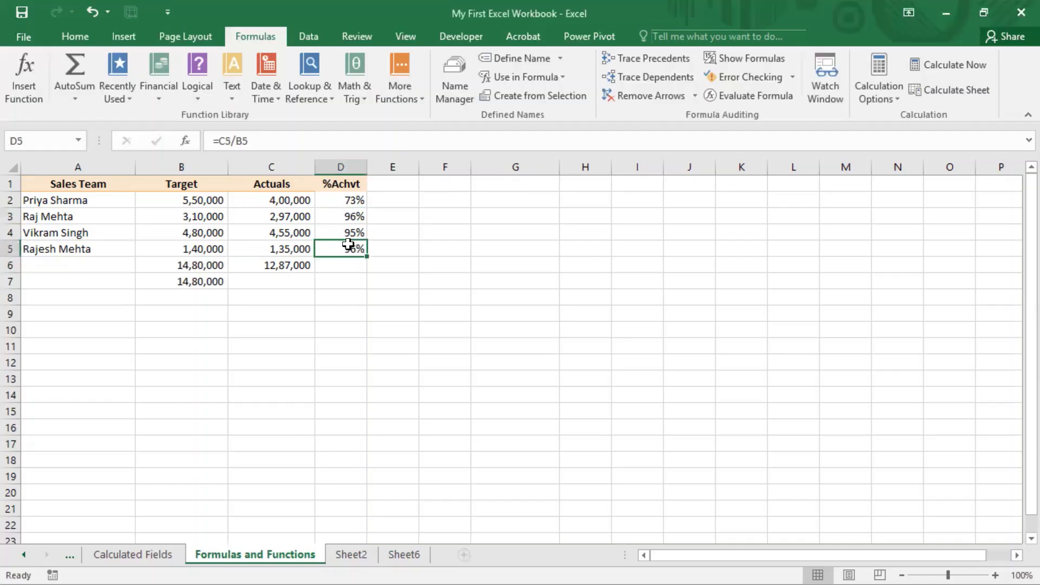
key("ctrl+Up")
double_click(348, 232)
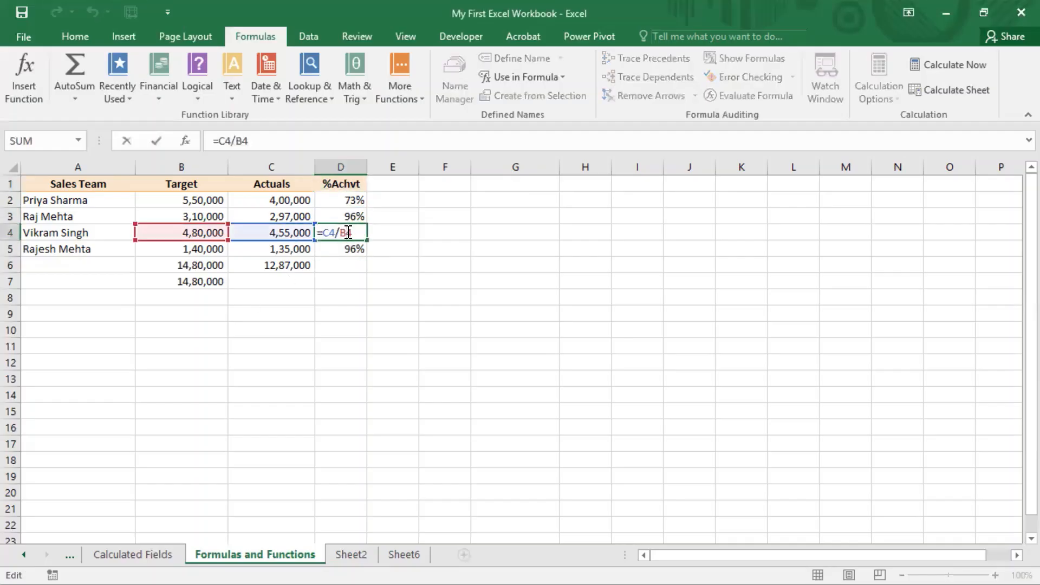
key("Escape")
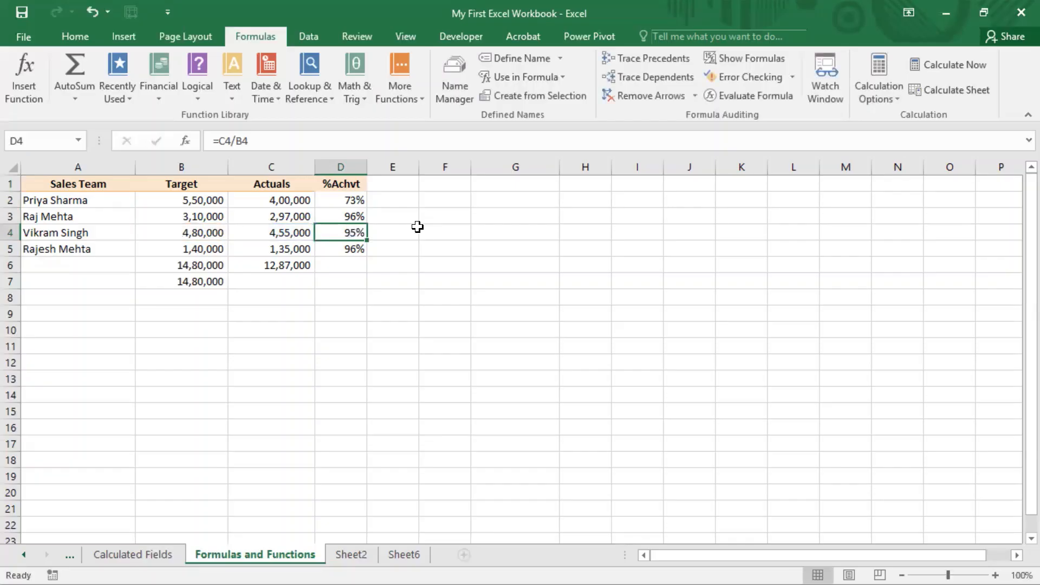
left_click(520, 2)
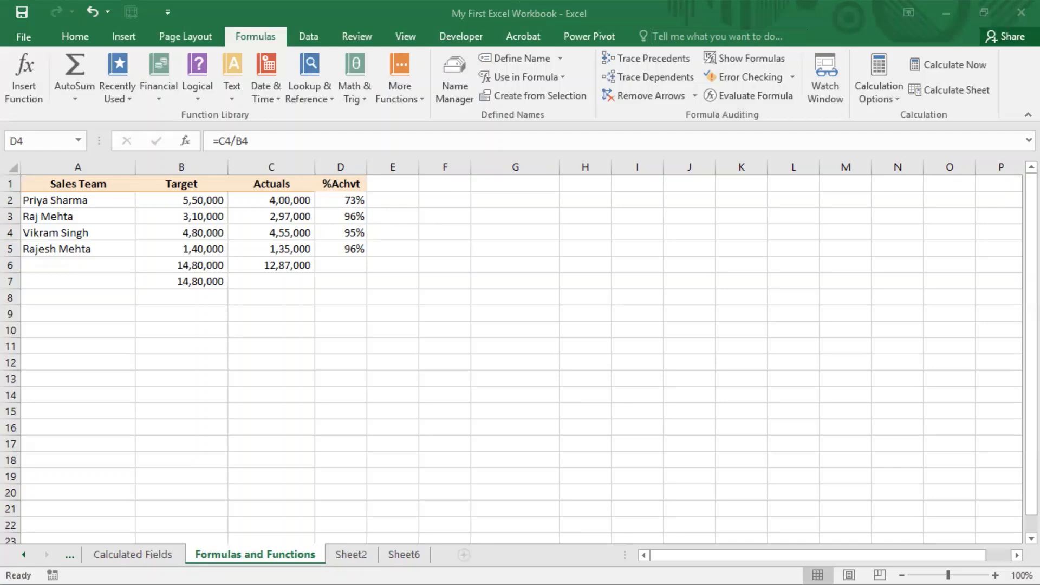
Clear all the %Achvt formulas in D2:D5
left_click(349, 192)
left_click(330, 200)
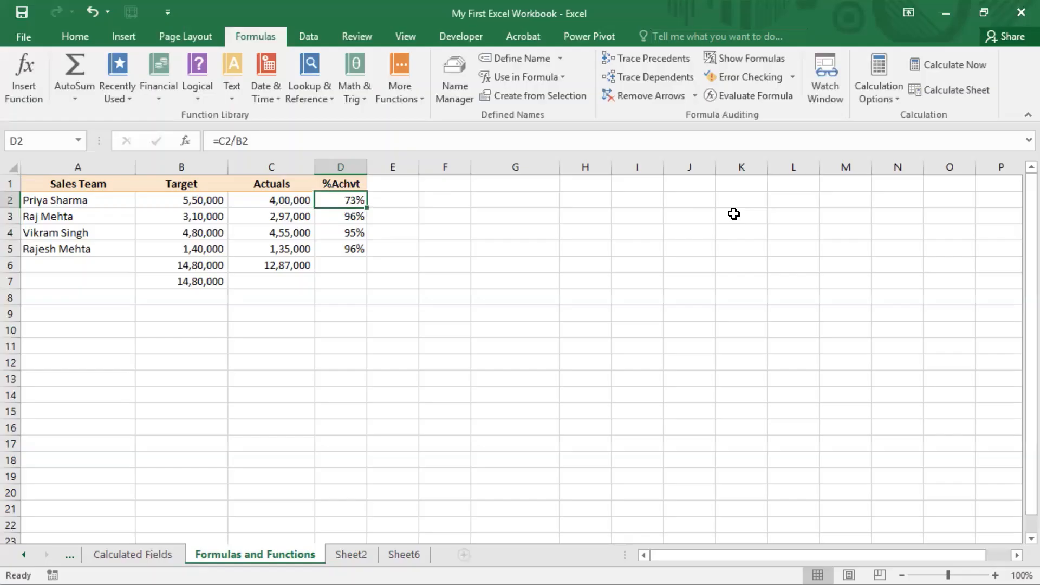
key("shift+Down")
key("shift+Down")
key("shift+Down")
key("Delete")
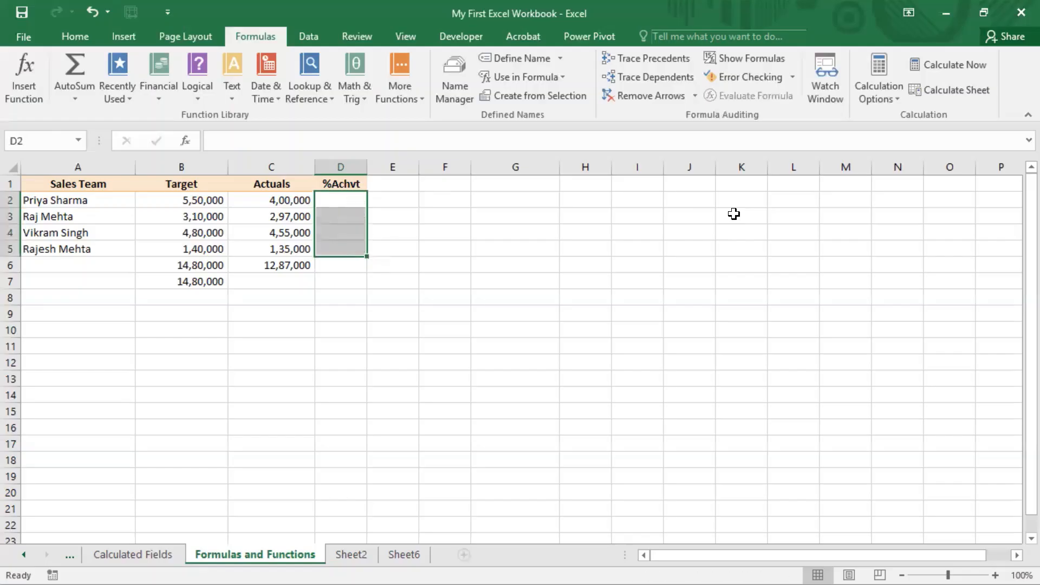
Enter the formula =C2/B2 in D2 to calculate the first sales team member's achievement percentage
key("Up")
key("Down")
key("F2")
type("=")
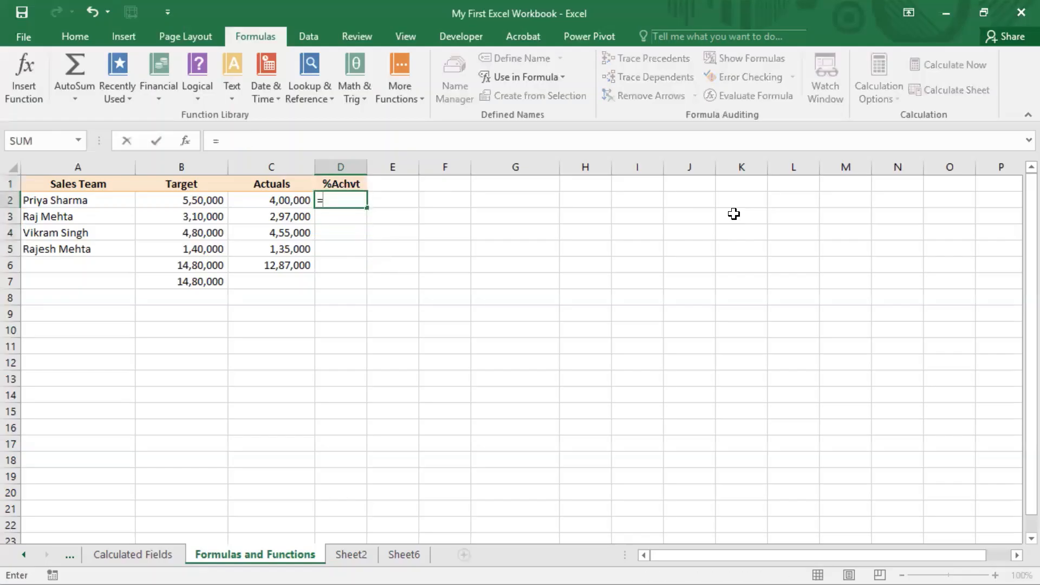
key("Left")
type("/")
key("Left")
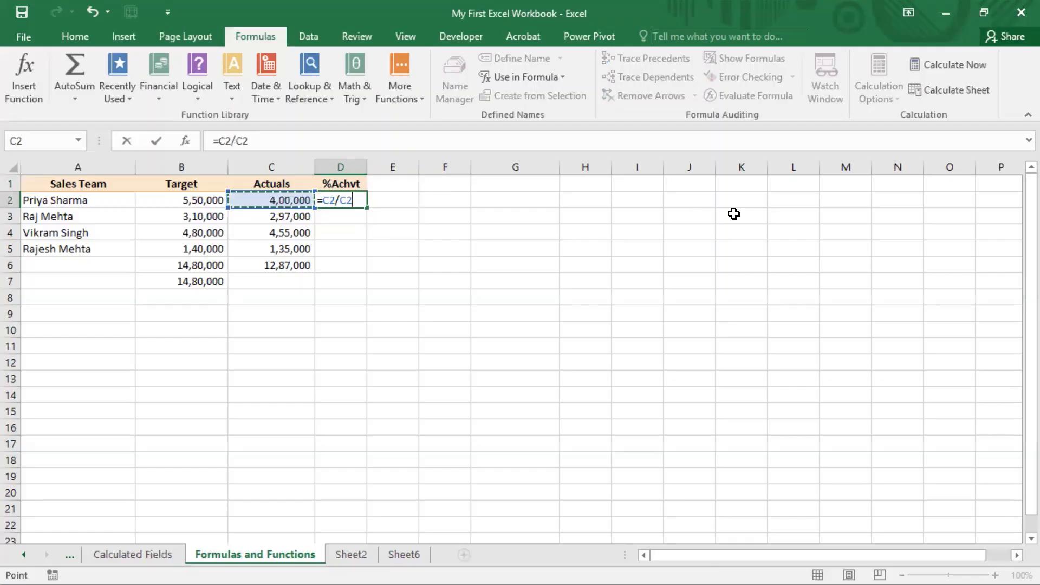
key("Left")
key("Return")
key("Up")
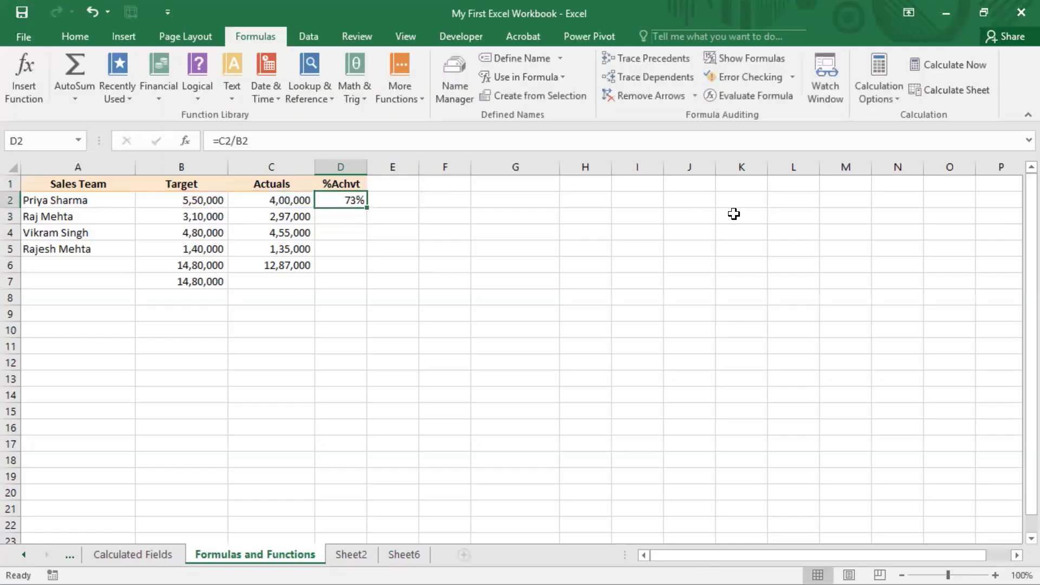
Copy the %Achvt formula from D2 and paste it into D3:D5
key("ctrl+c")
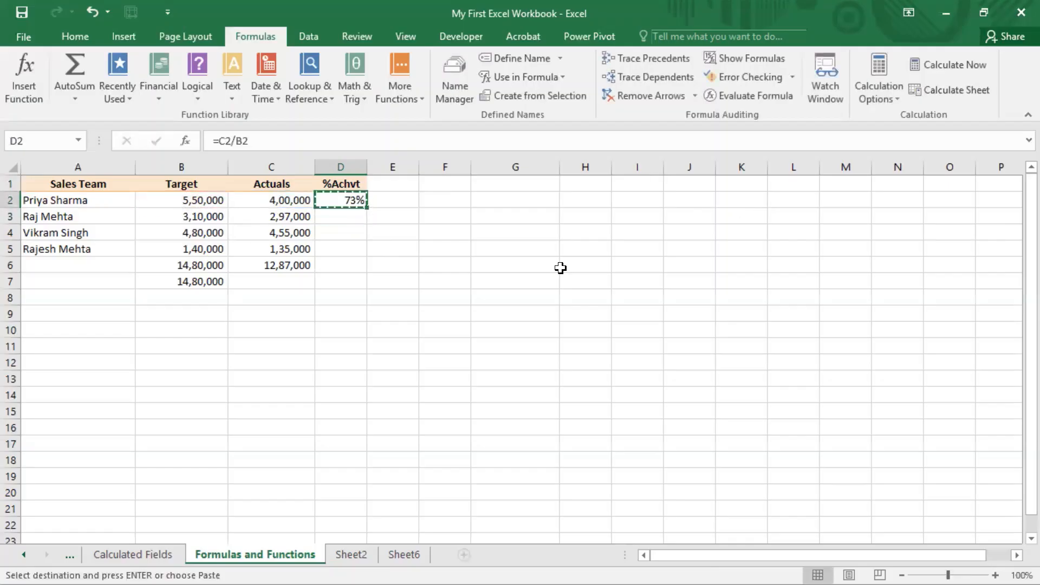
key("Down")
key("shift+Down")
key("shift+Down")
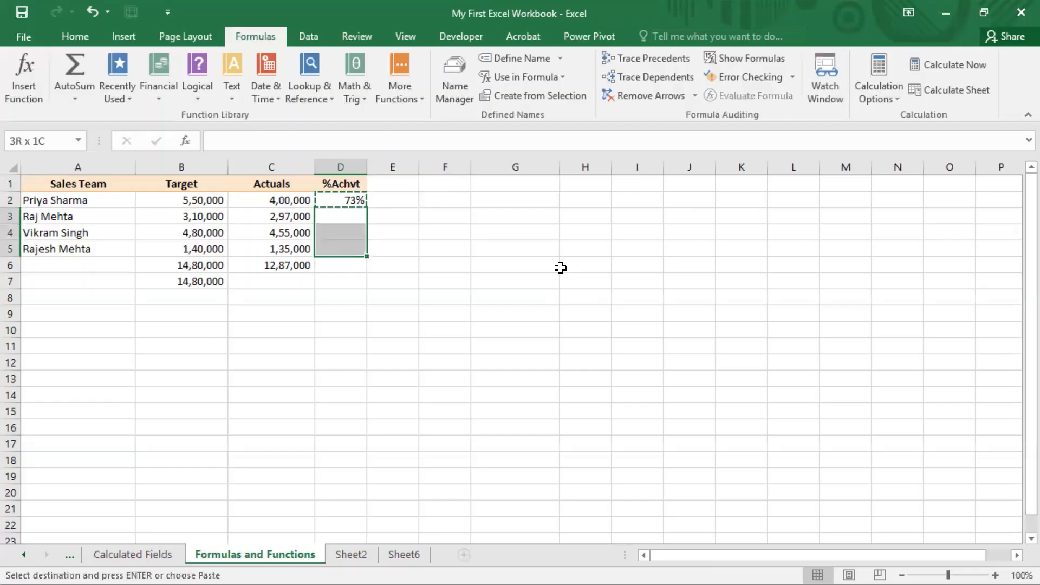
key("ctrl+v")
key("Left")
key("Right")
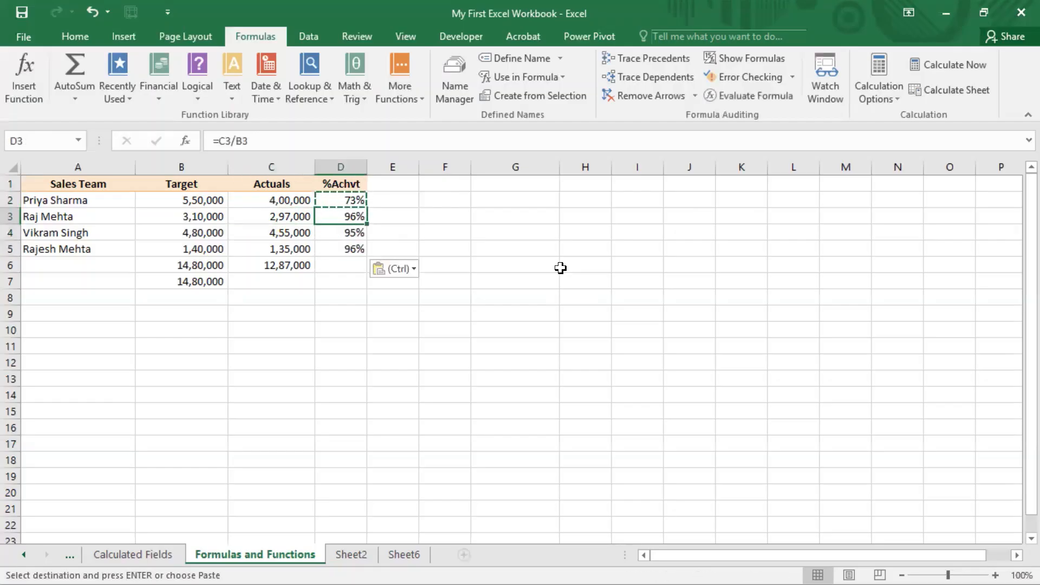
Inspect the cell references of the pasted formulas in D3, D4 and D5, one after another
key("F2")
key("Escape")
key("Down")
key("F2")
key("Escape")
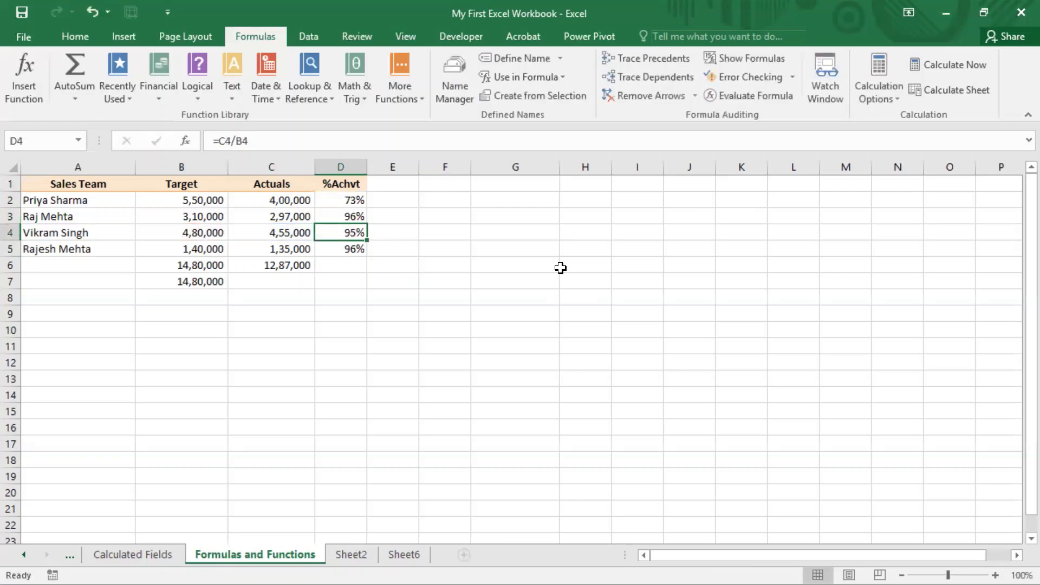
key("Down")
key("F2")
key("Escape")
Inspect the ranges highlighted by the SUM formulas in B6 and C6
key("Down")
key("Left")
key("Left")
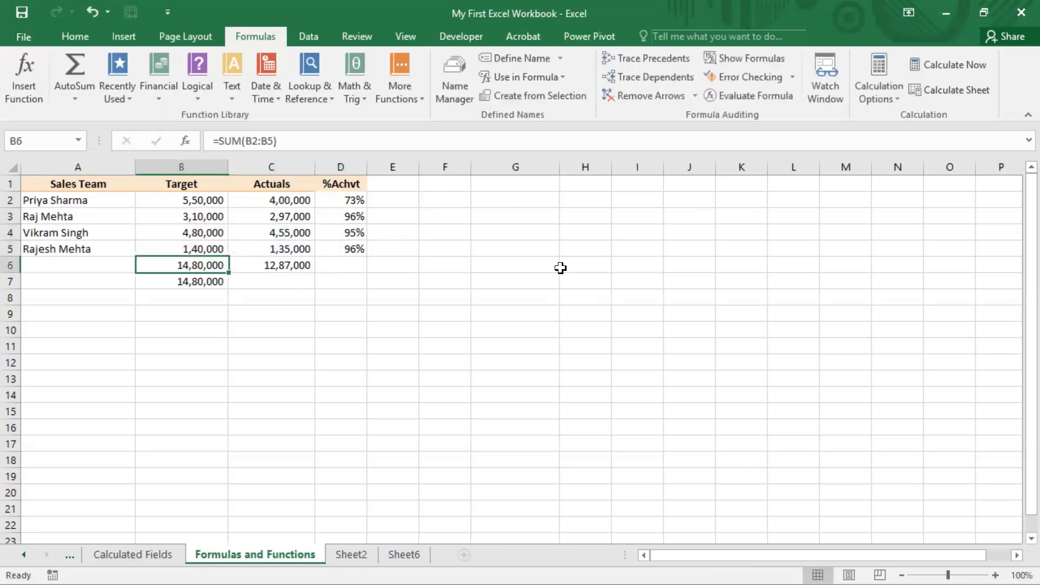
key("F2")
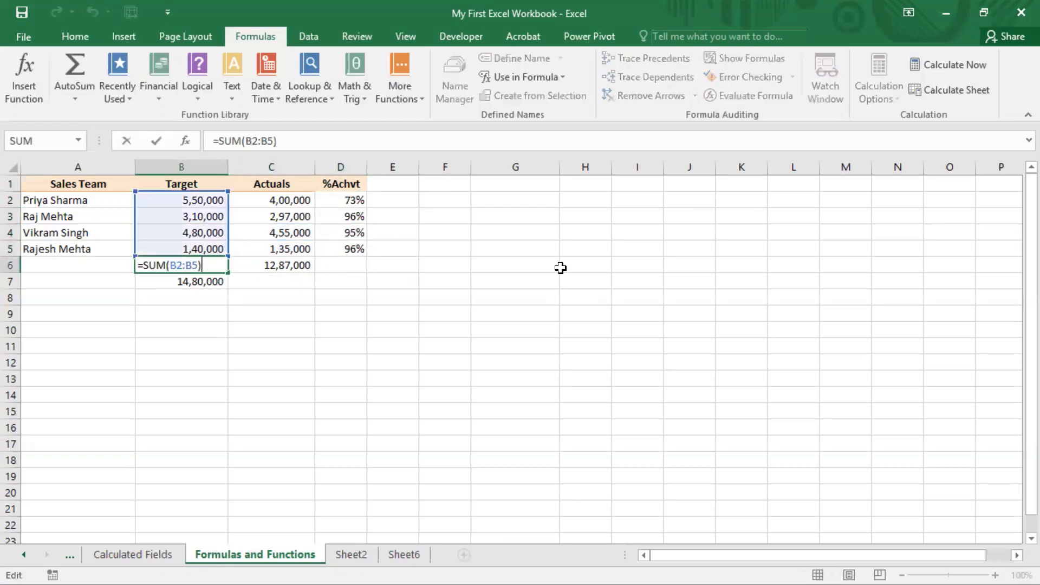
key("Escape")
key("Right")
key("F2")
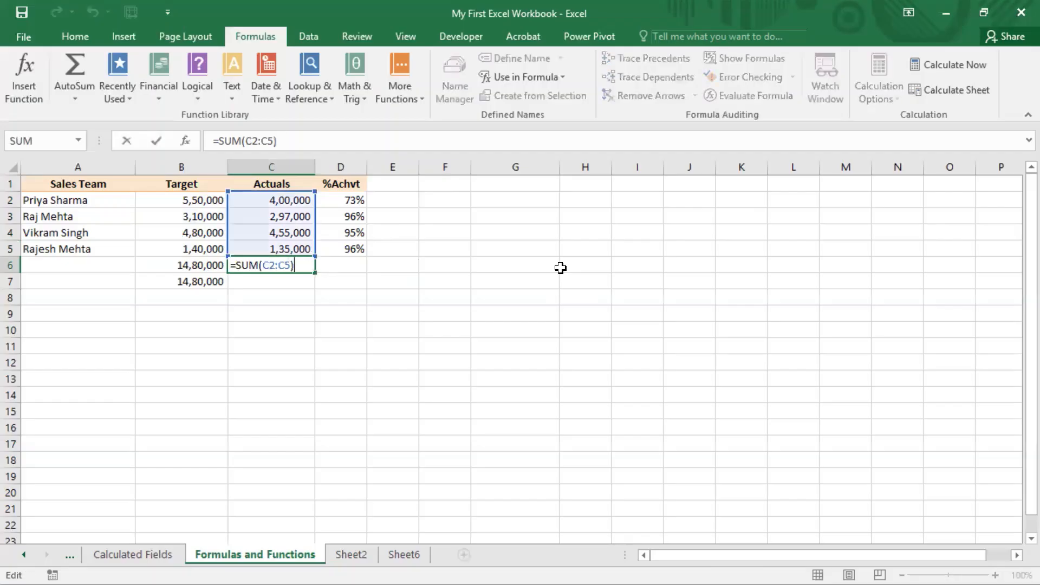
key("Escape")
key("Left")
key("Right")
key("Right")
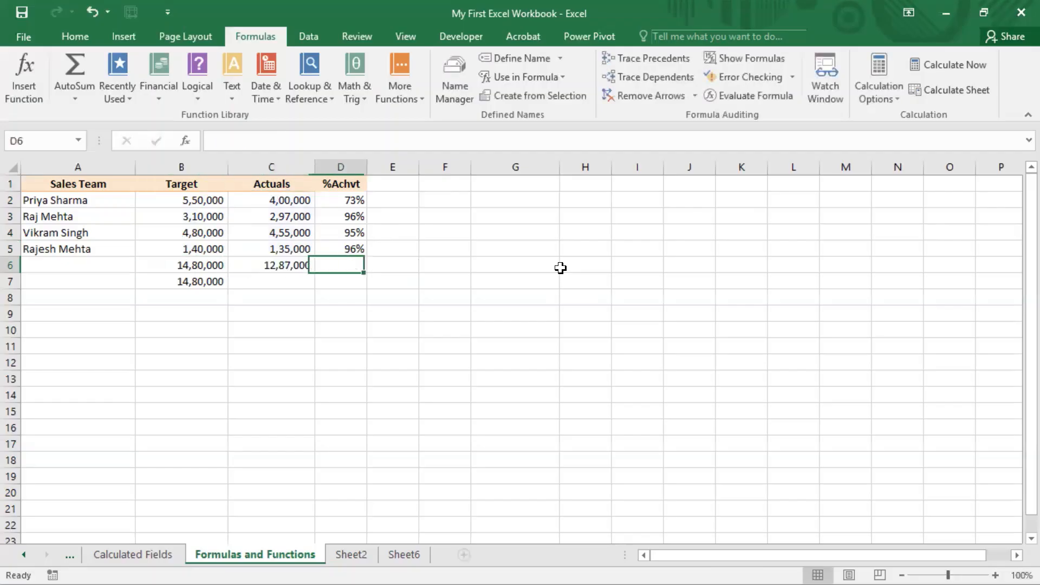
key("Left")
key("Left")
key("Right")
key("Right")
key("Up")
key("Down")
key("Left")
key("Left")
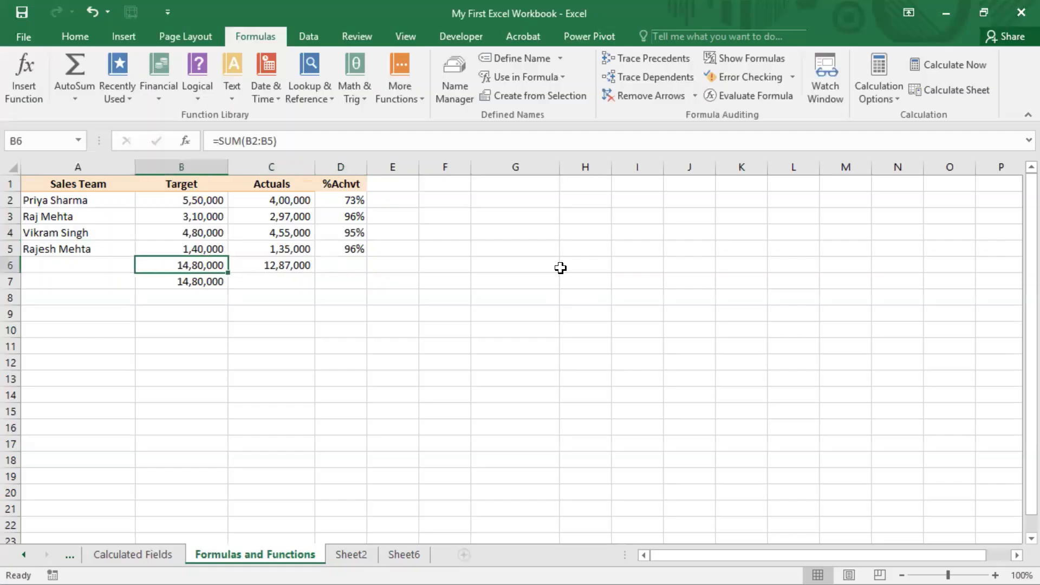
Copy the %Achvt formula from D5 into D6 to calculate the achievement for the totals row
key("Right")
key("Right")
key("Up")
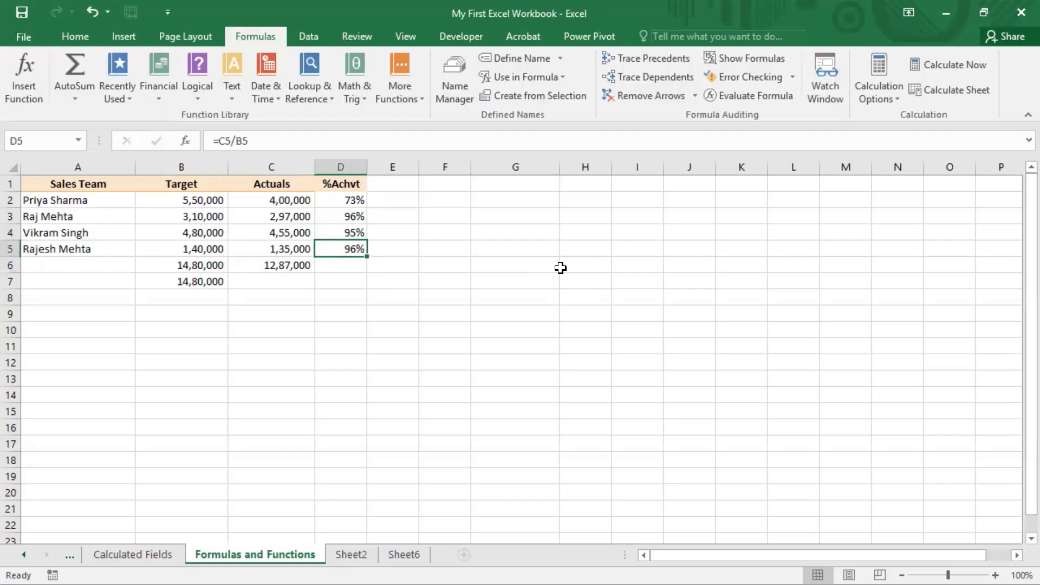
key("ctrl+c")
key("Down")
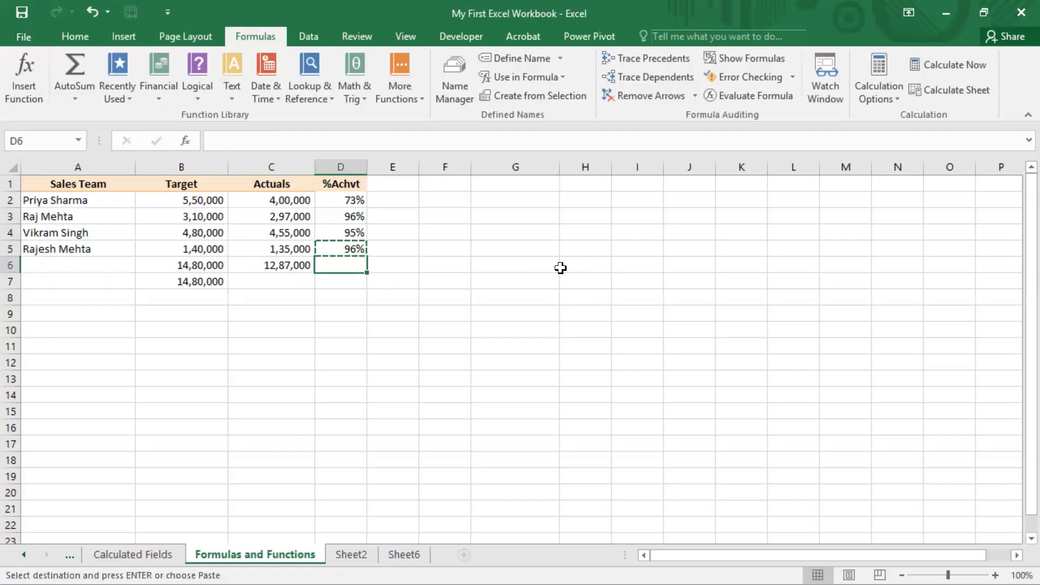
key("ctrl+v")
Label the totals row by entering Total in A6
key("Left")
key("Left")
key("Left")
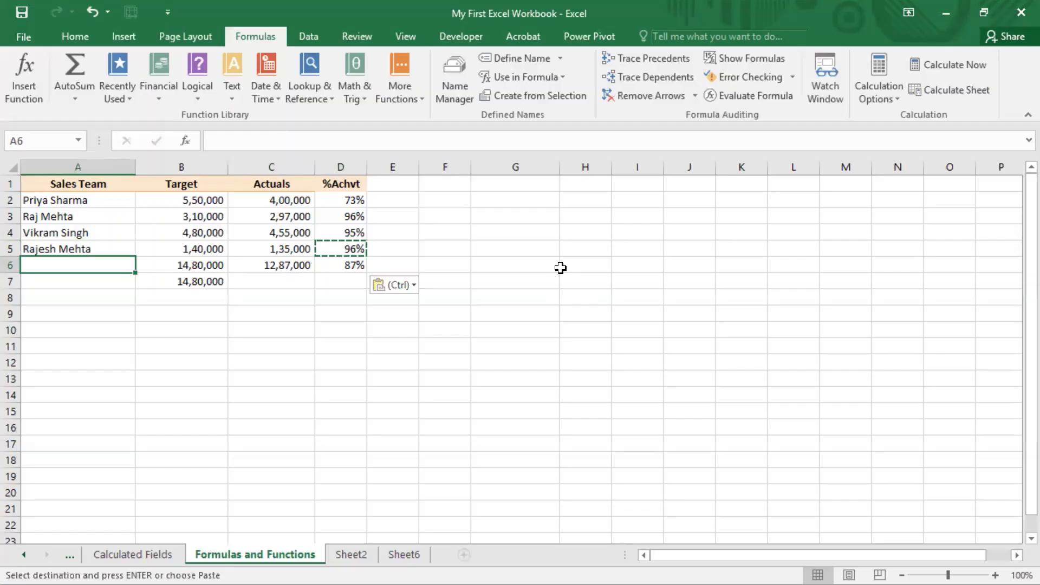
type("Total")
key("Return")
key("Up")
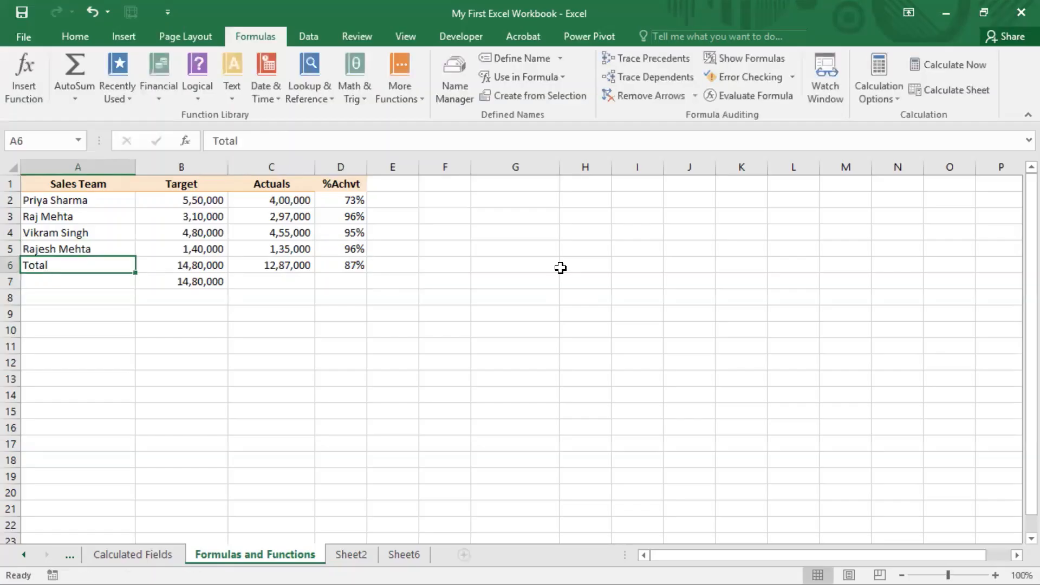
key("Right")
key("Right")
key("Right")
key("Left")
key("Left")
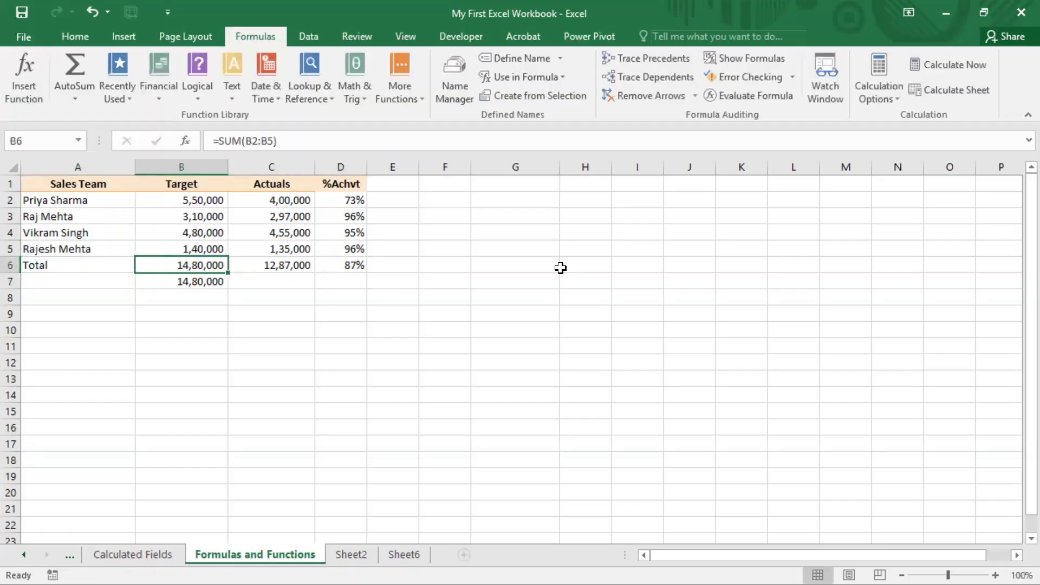
left_click(518, 3)
Clear the %Achvt formulas in D3:D6, keeping the one in D2
left_click_drag(358, 218, 356, 267)
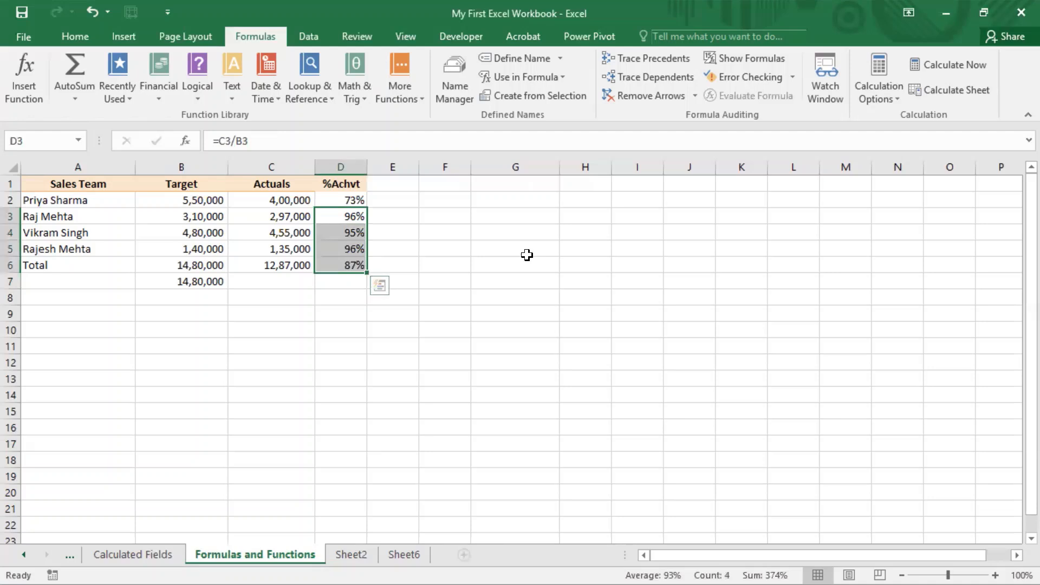
key("Delete")
left_click(348, 217)
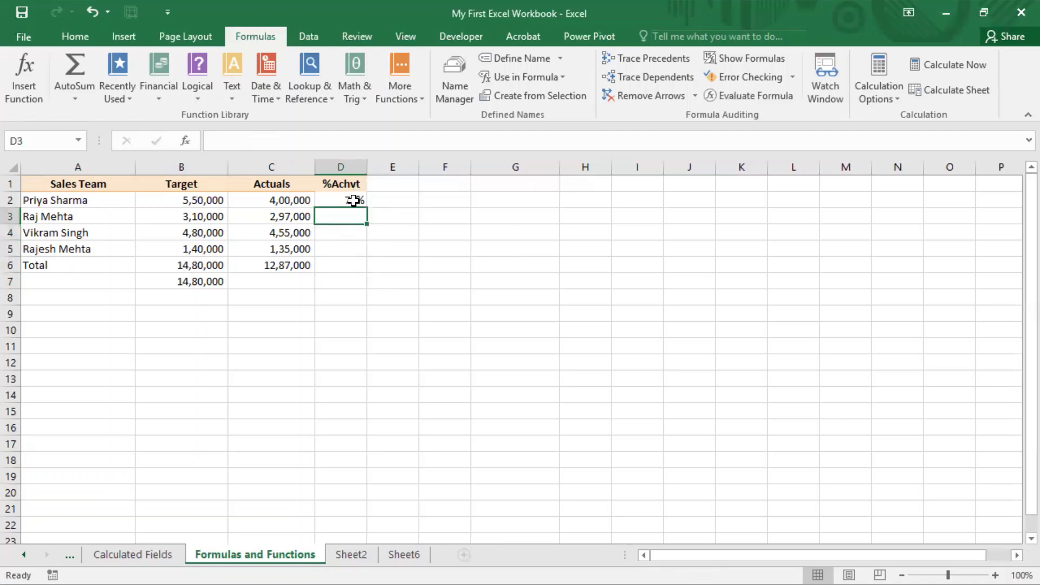
Set the calculation mode to Manual and fill the %Achvt formula from D2 down to D6
left_click(349, 200)
left_click(875, 90)
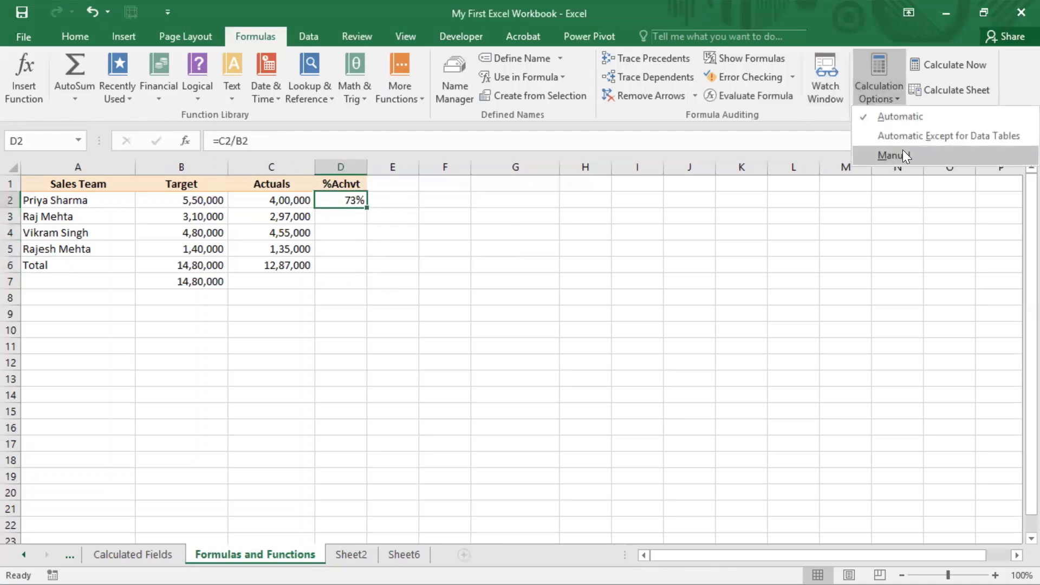
left_click(899, 154)
left_click_drag(369, 209, 363, 267)
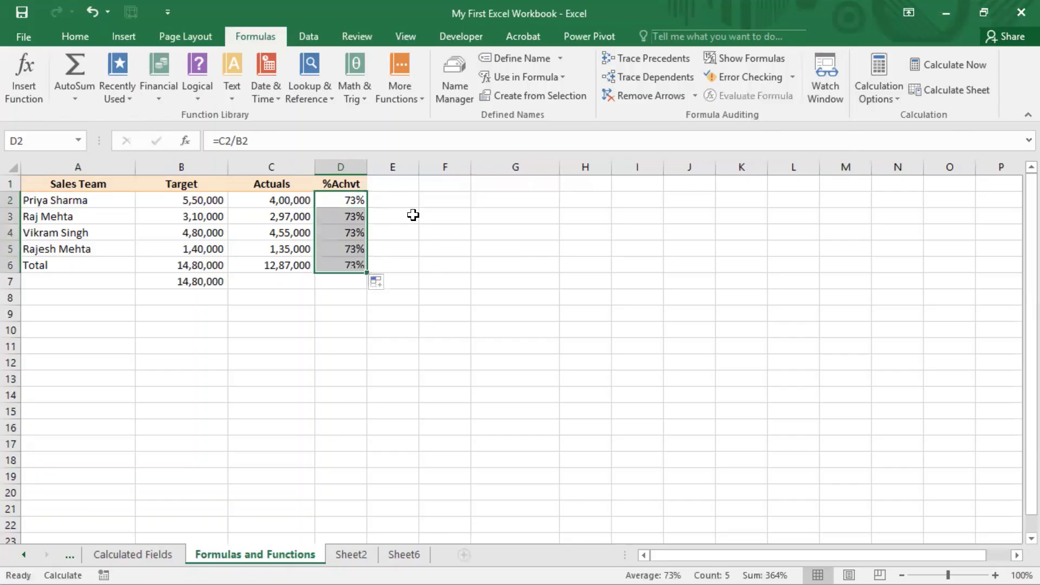
left_click(411, 213)
left_click_drag(353, 205, 351, 267)
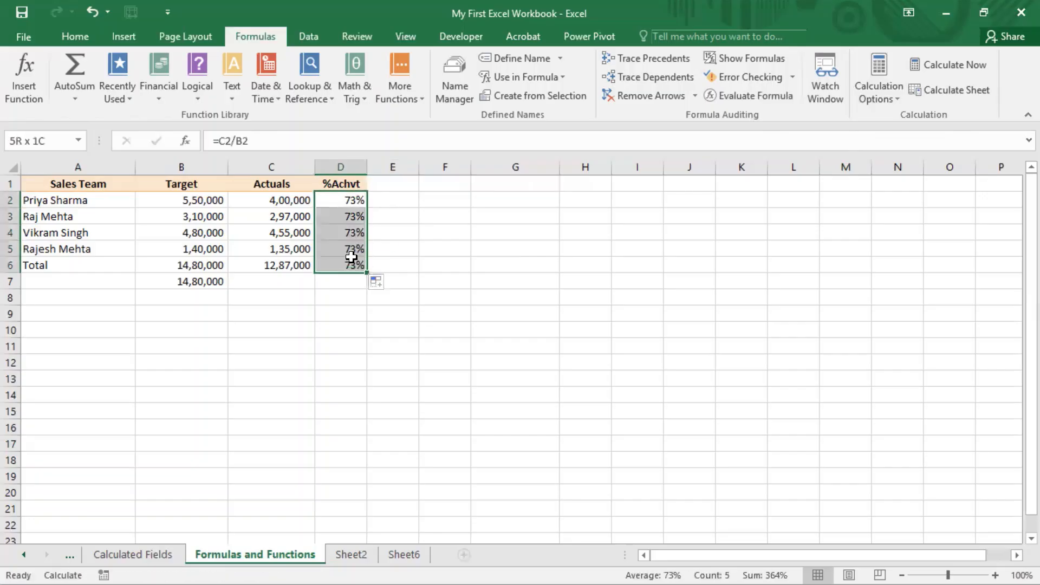
Set the calculation mode back to Automatic, then check the %Achvt values in D2:D6 and the active calculation mode
left_click(888, 100)
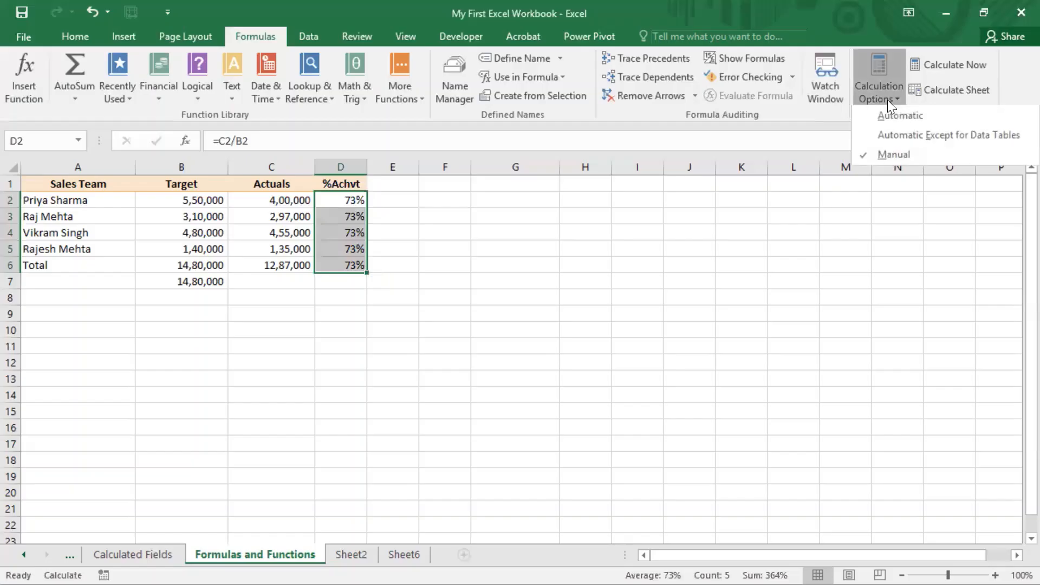
left_click(905, 121)
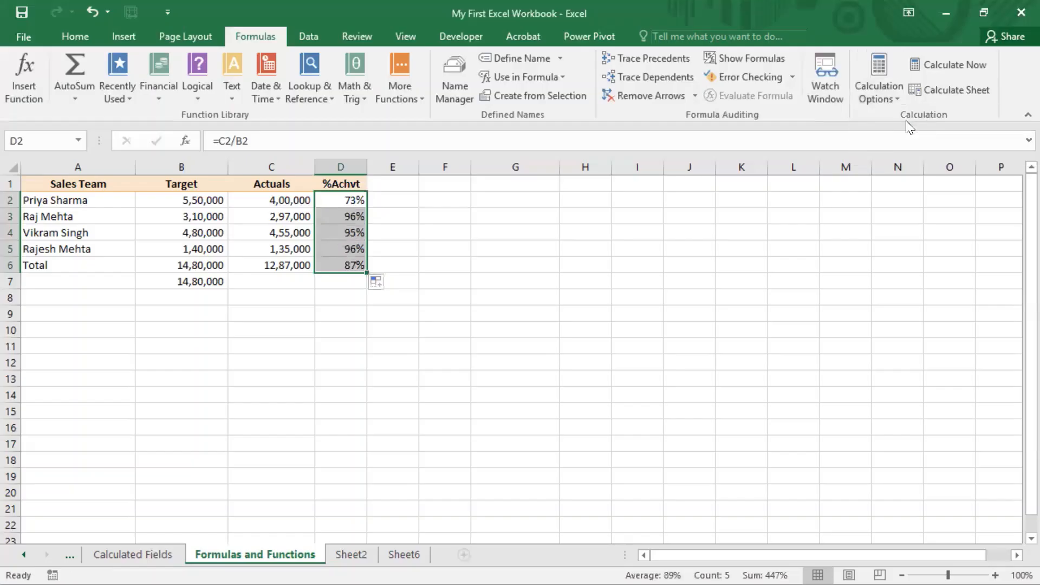
left_click(385, 214)
left_click_drag(351, 202, 349, 260)
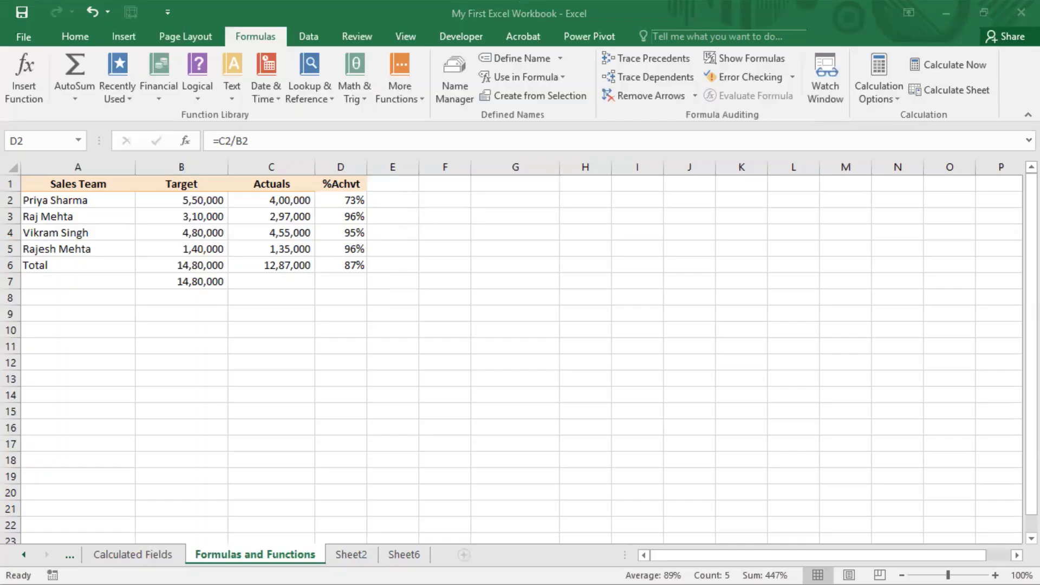
left_click(897, 99)
left_click(897, 99)
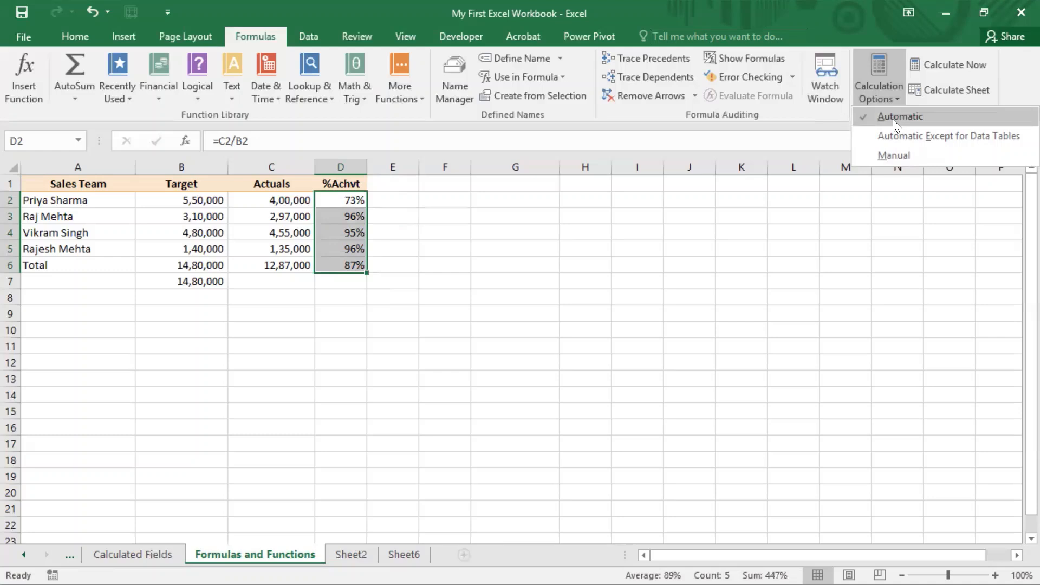
Keep the calculation mode on Automatic and select the Target and Actuals totals in B6:C6
left_click(893, 119)
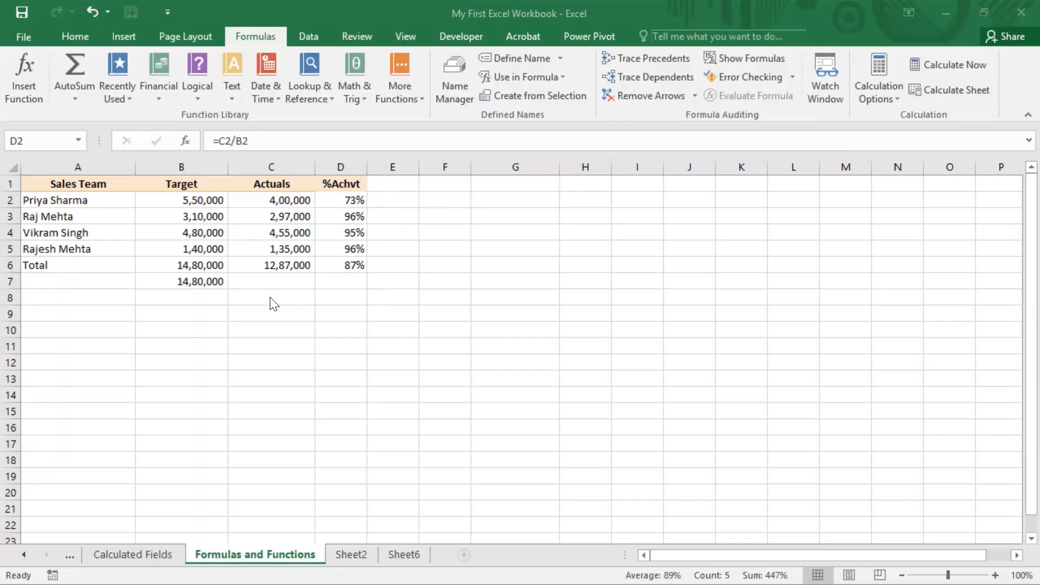
left_click(201, 260)
left_click_drag(201, 257, 260, 262)
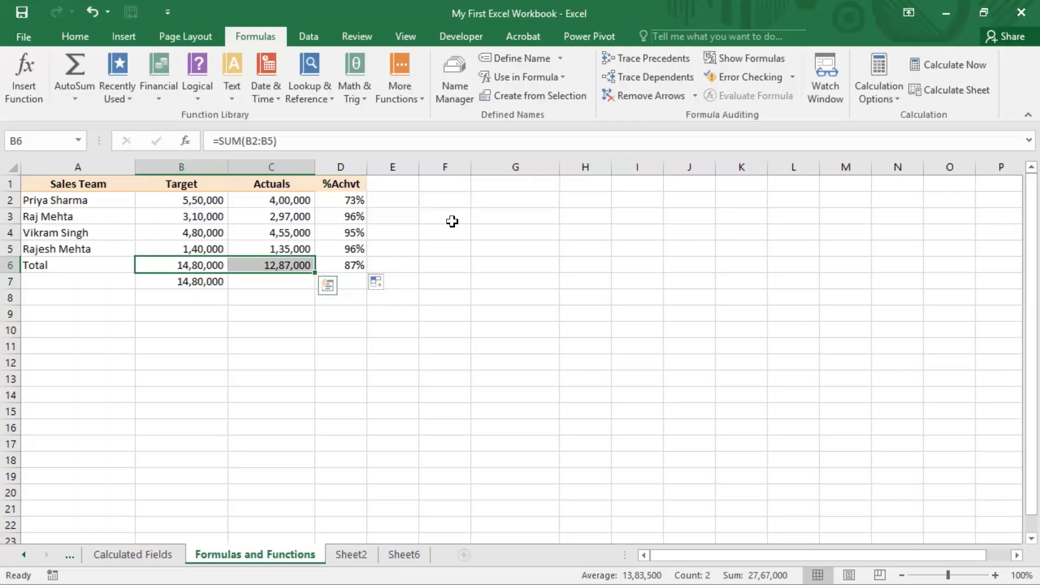
Examine the individual cell references in the Target addition formula in B7, leaving the formula as it is
key("Down")
key("F2")
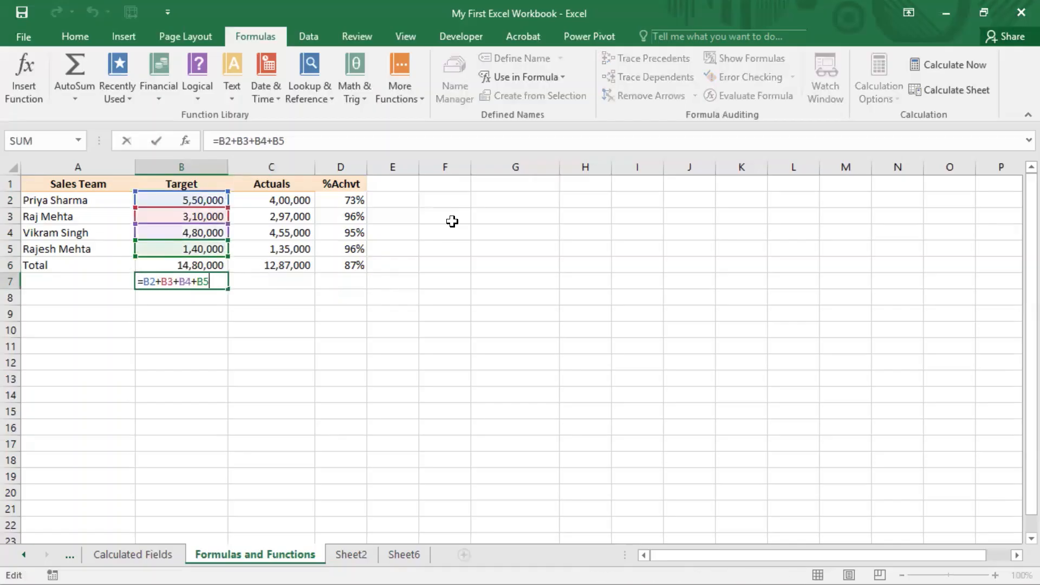
key("Left")
key("Left")
key("Left")
key("Left")
key("Left")
key("Left")
key("Left")
key("Right")
key("Right")
key("Right")
key("Return")
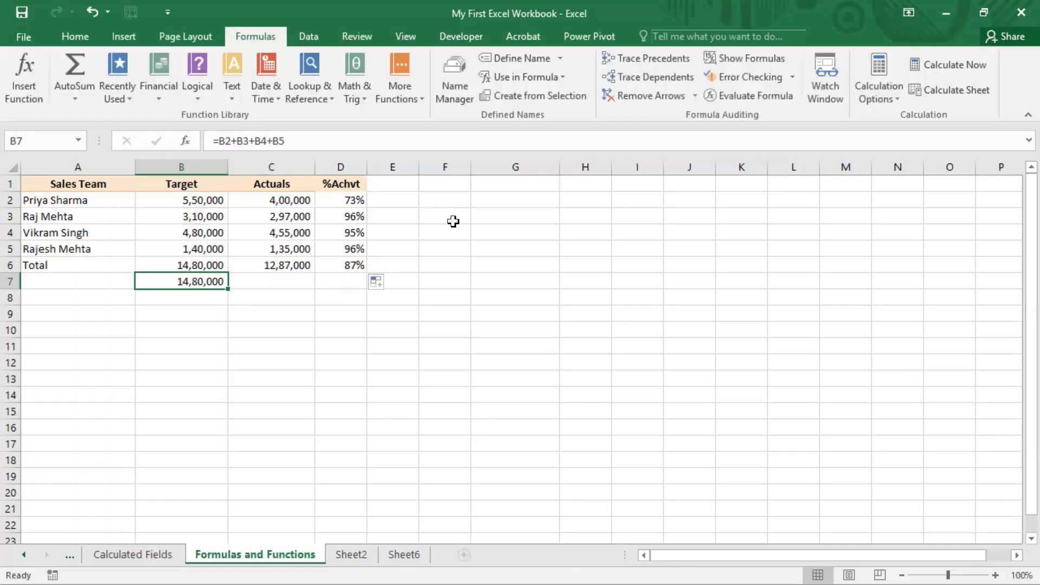
Copy the Target addition formula from B7 into C7 and inspect the references in the pasted formula
key("ctrl+c")
key("Right")
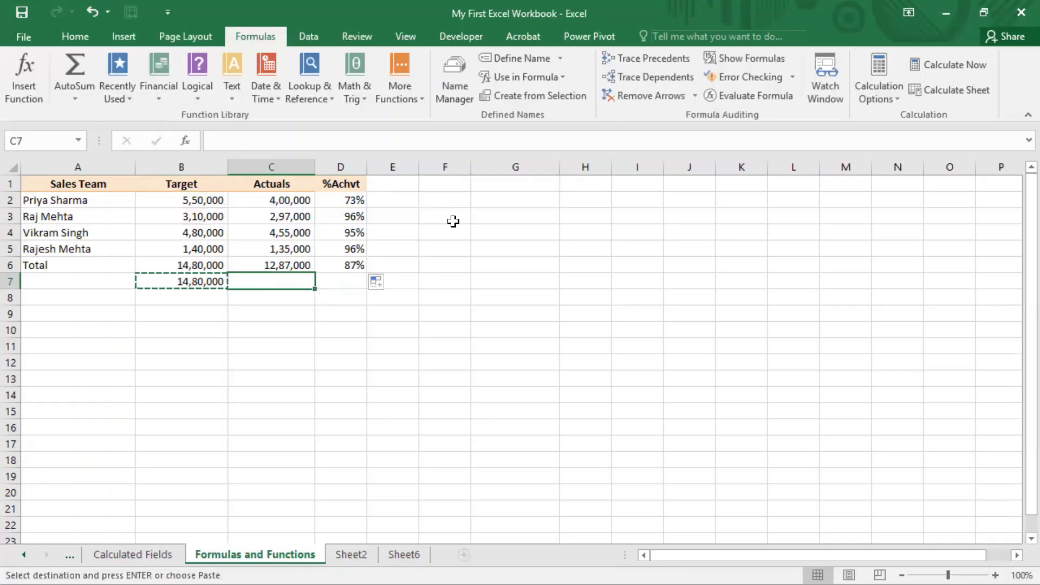
key("ctrl+v")
key("F2")
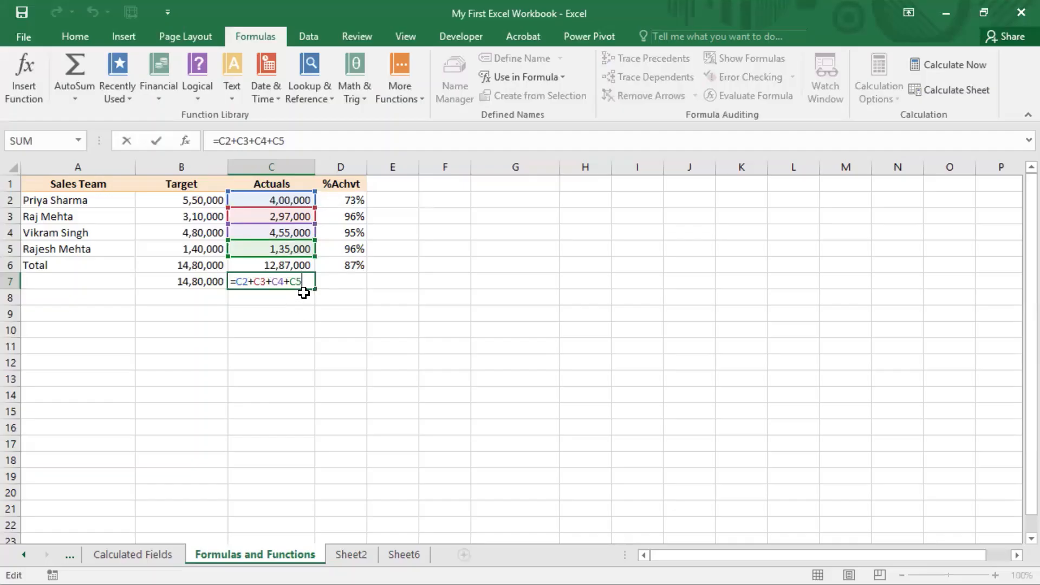
key("Escape")
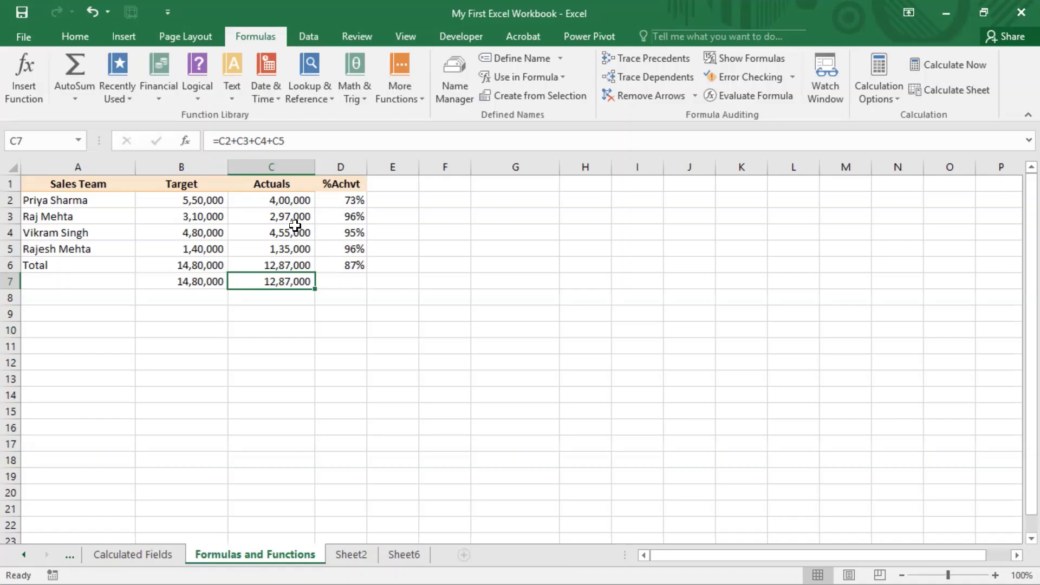
Inspect the cell references in the %Achvt formulas one by one from D3 down through the column
left_click(355, 217)
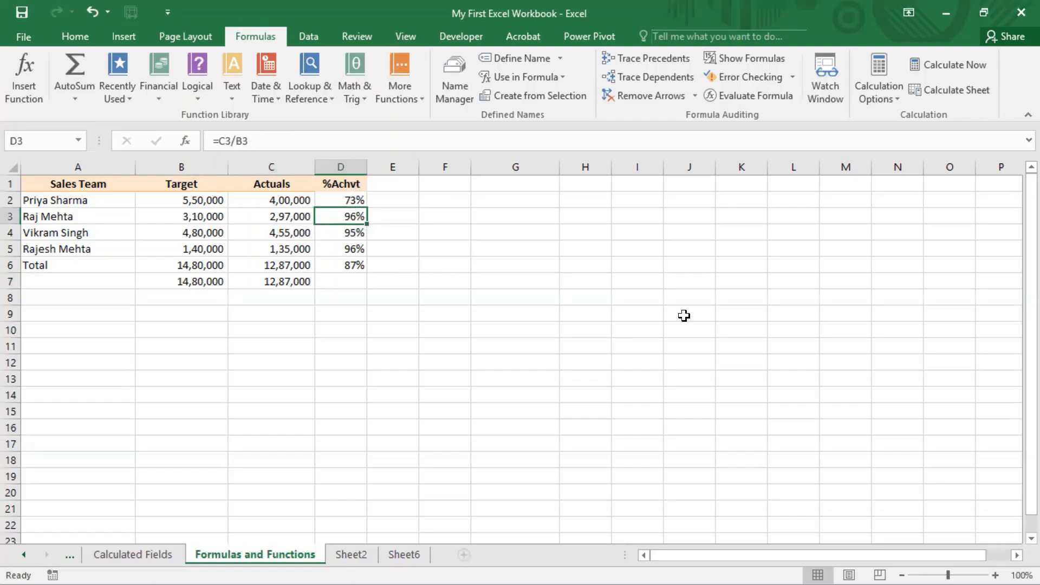
key("F2")
key("Return")
key("F2")
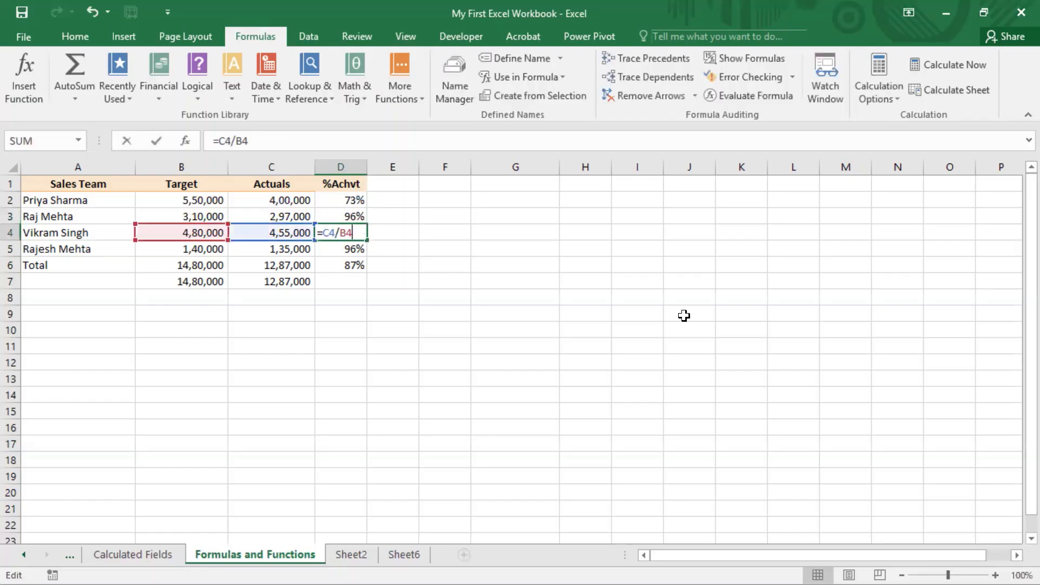
key("Return")
key("F2")
key("Return")
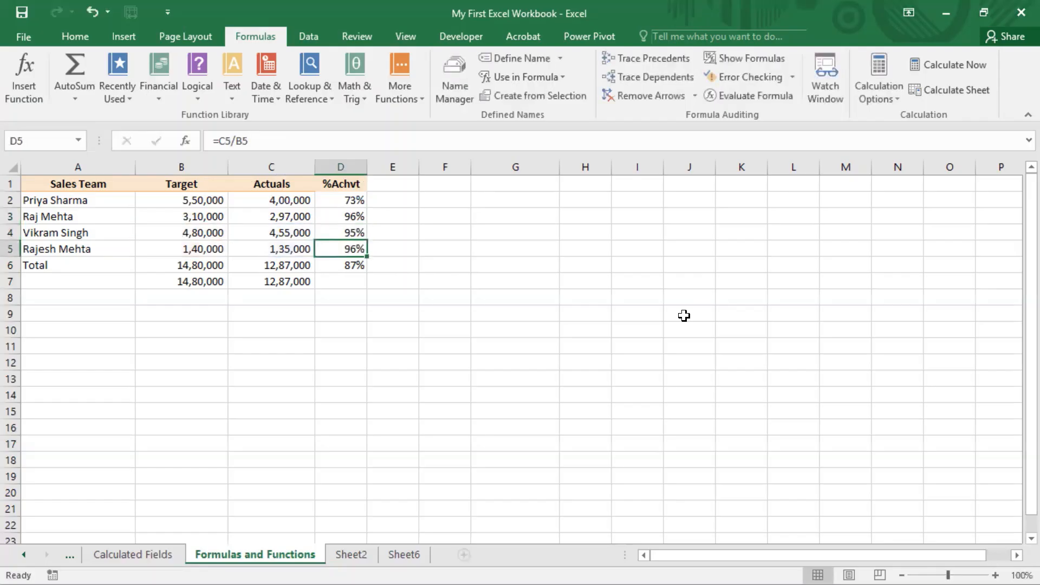
key("F2")
key("Return")
Compare the cell references in the Actuals addition formula in C7 with those in the Target formula in B7
key("Left")
key("F2")
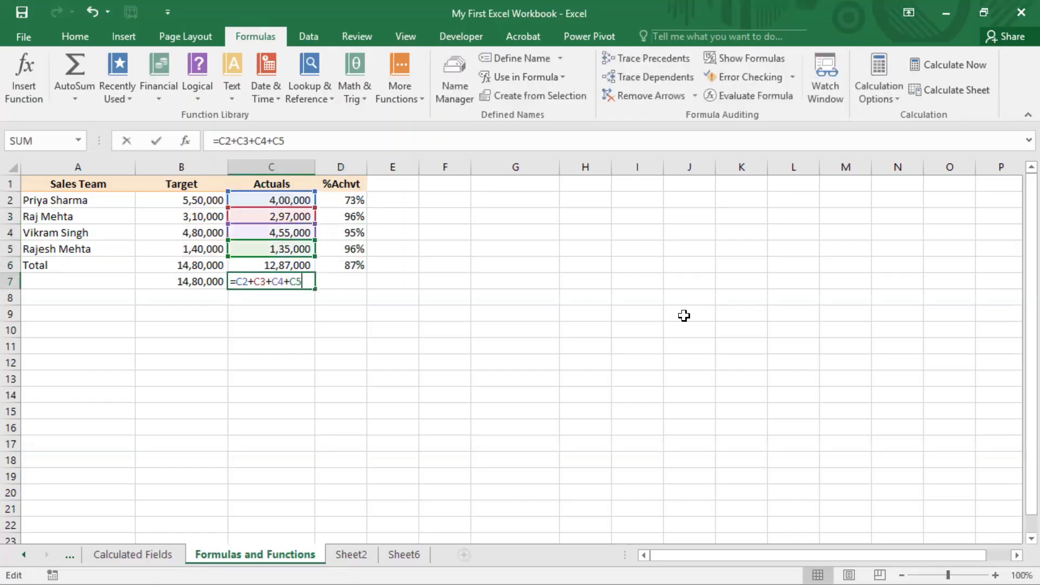
key("Escape")
key("Left")
key("F2")
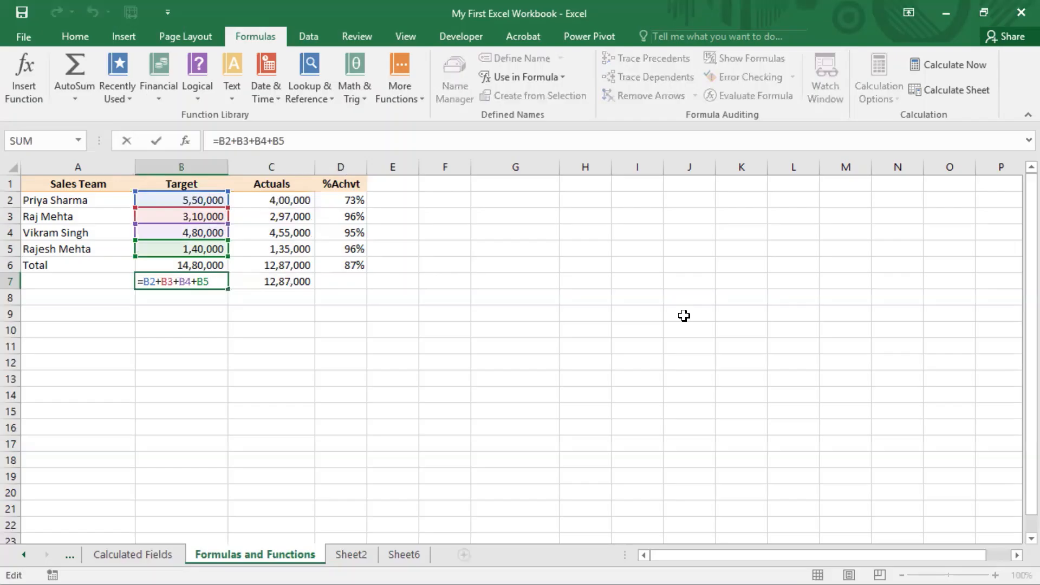
key("Tab")
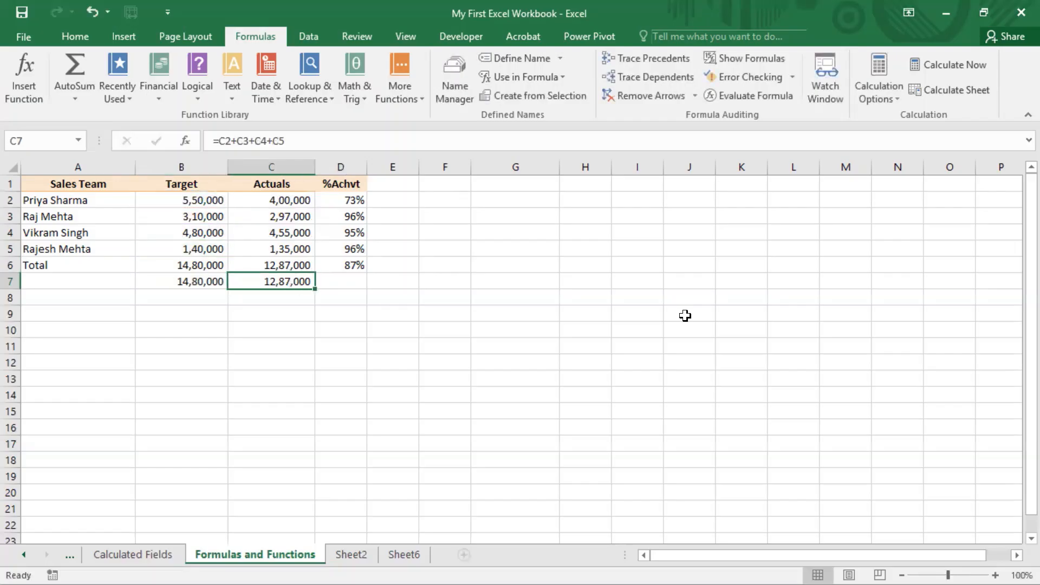